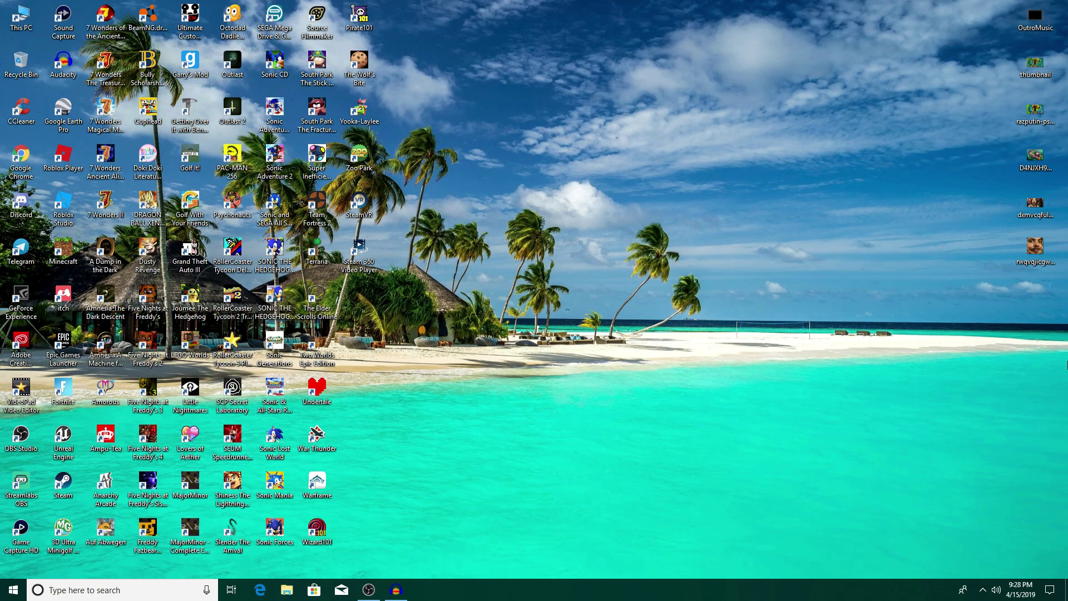
# Step: Launch Photoshop CC from the Adobe Creative Cloud desktop app
pyautogui.doubleClick(21, 347)
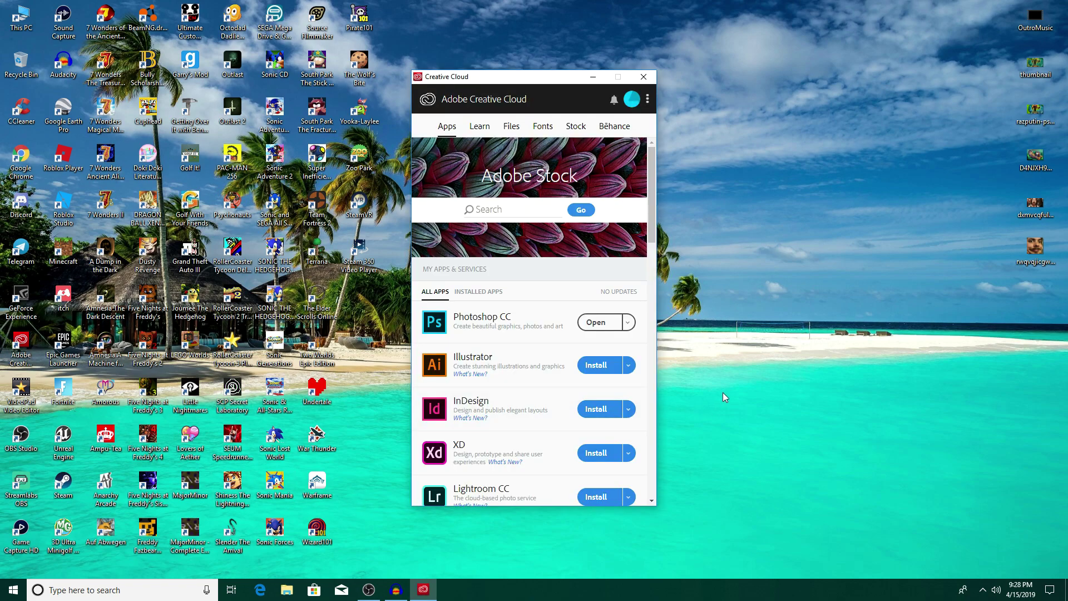
pyautogui.click(596, 322)
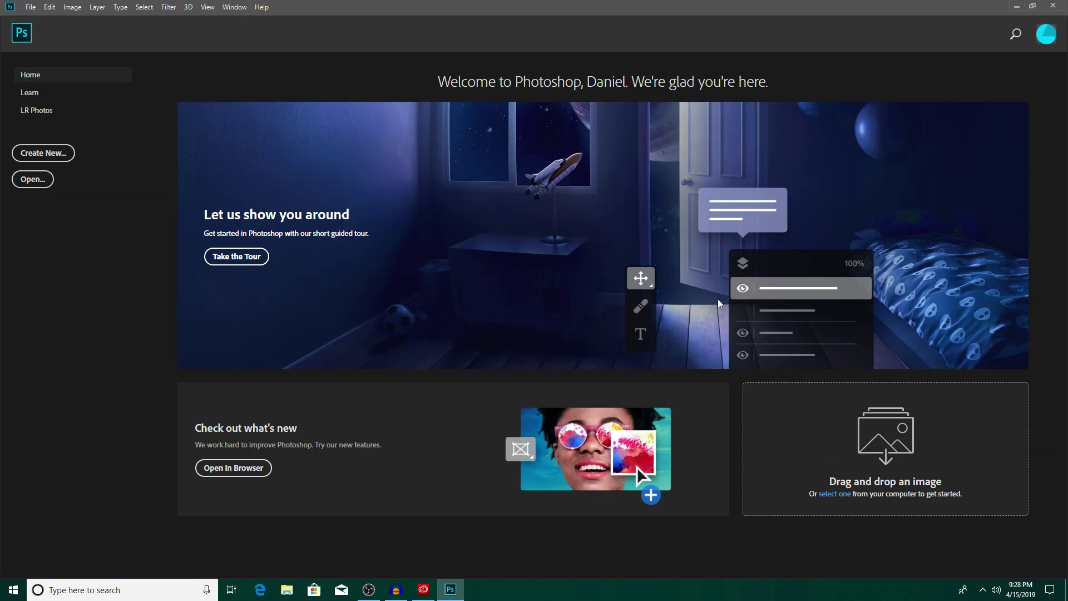
# Step: Open the dxmvcqfulub11 photo from the Desktop folder
pyautogui.click(38, 180)
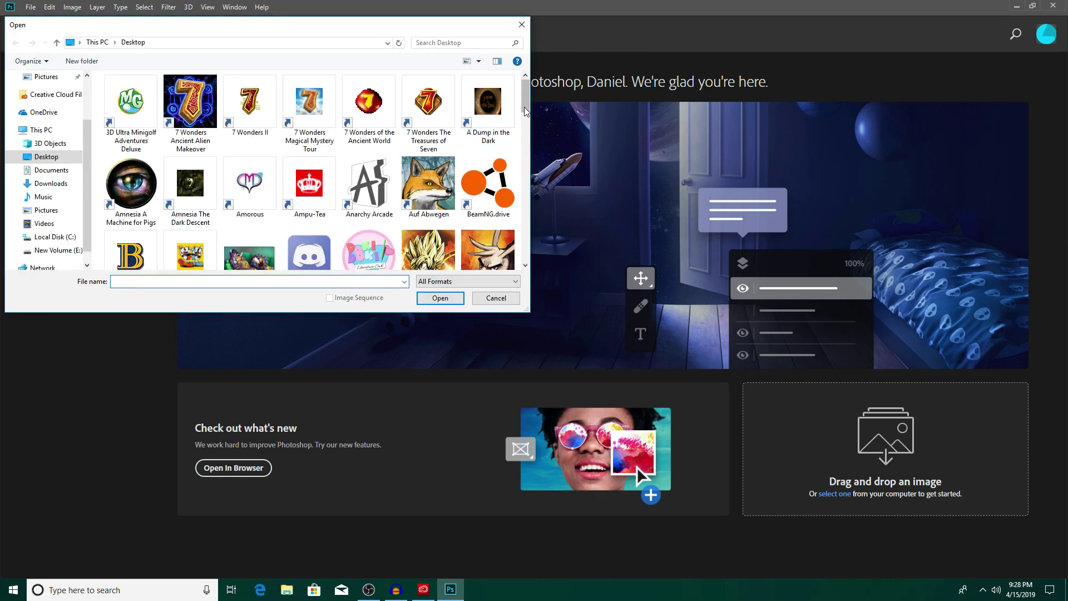
pyautogui.moveTo(524, 113); pyautogui.dragTo(524, 154)
pyautogui.click(137, 106)
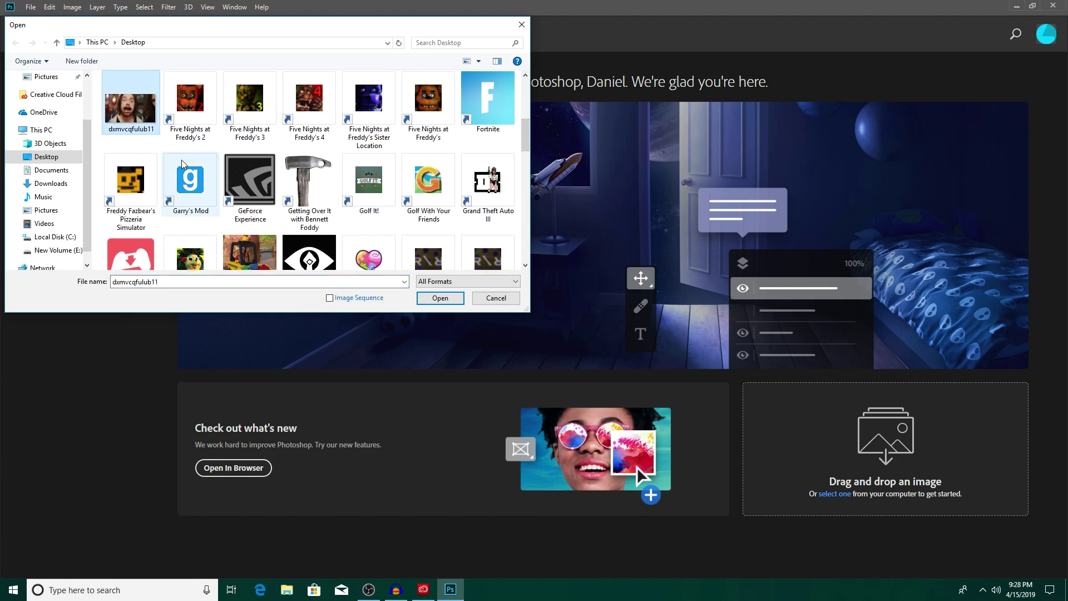
pyautogui.click(434, 298)
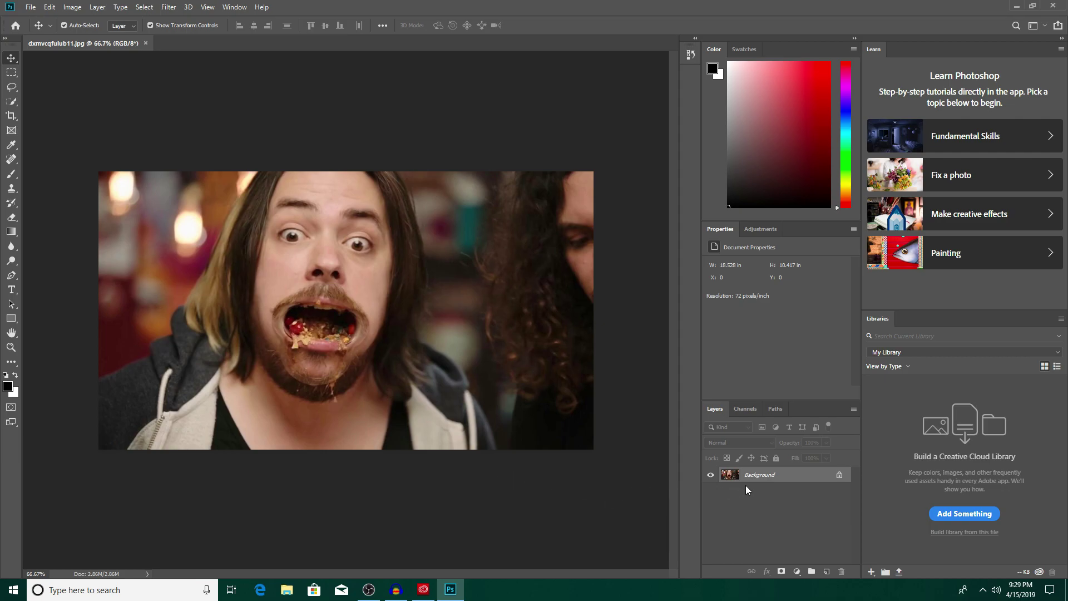
# Step: Convert the locked Background into Layer 0 and collapse the Learn panel
pyautogui.doubleClick(772, 480)
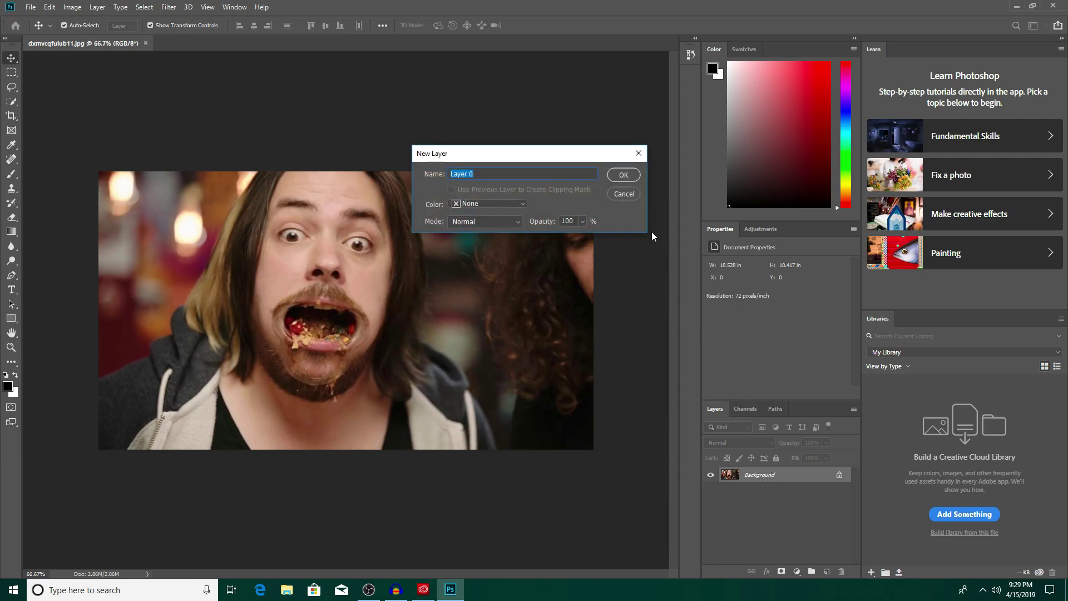
pyautogui.click(630, 178)
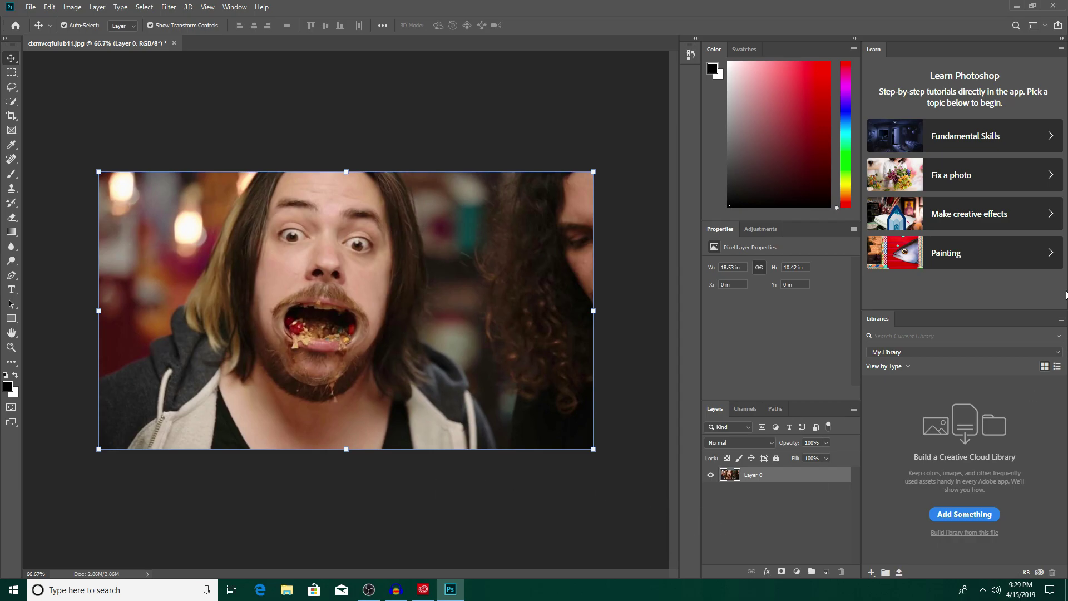
pyautogui.click(1061, 38)
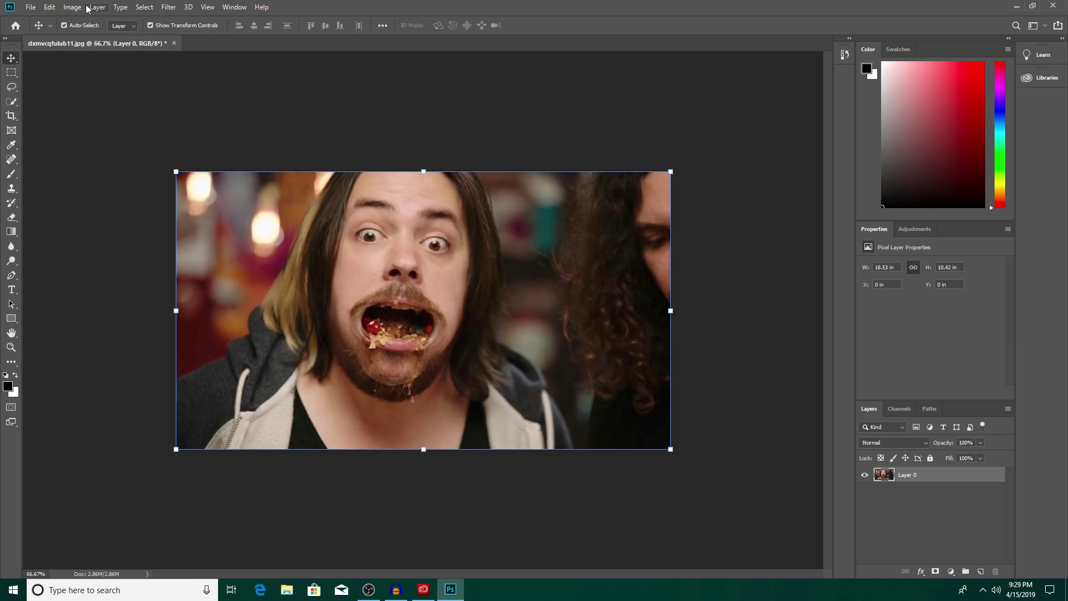
pyautogui.click(54, 10)
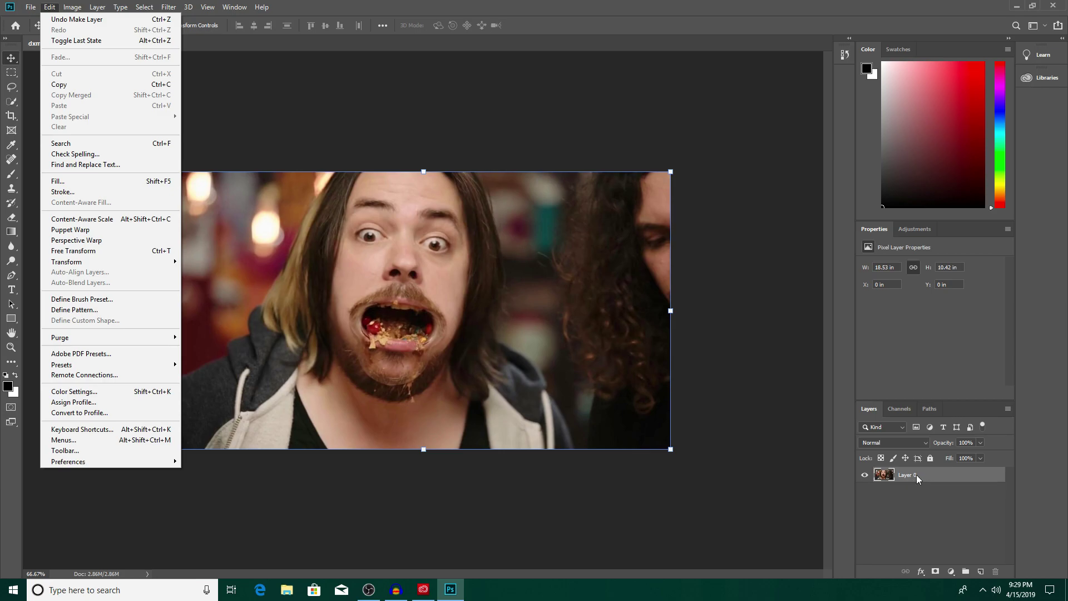
# Step: Content-aware scale the photo larger and taller, then narrow it to leave a transparent left strip
pyautogui.click(74, 221)
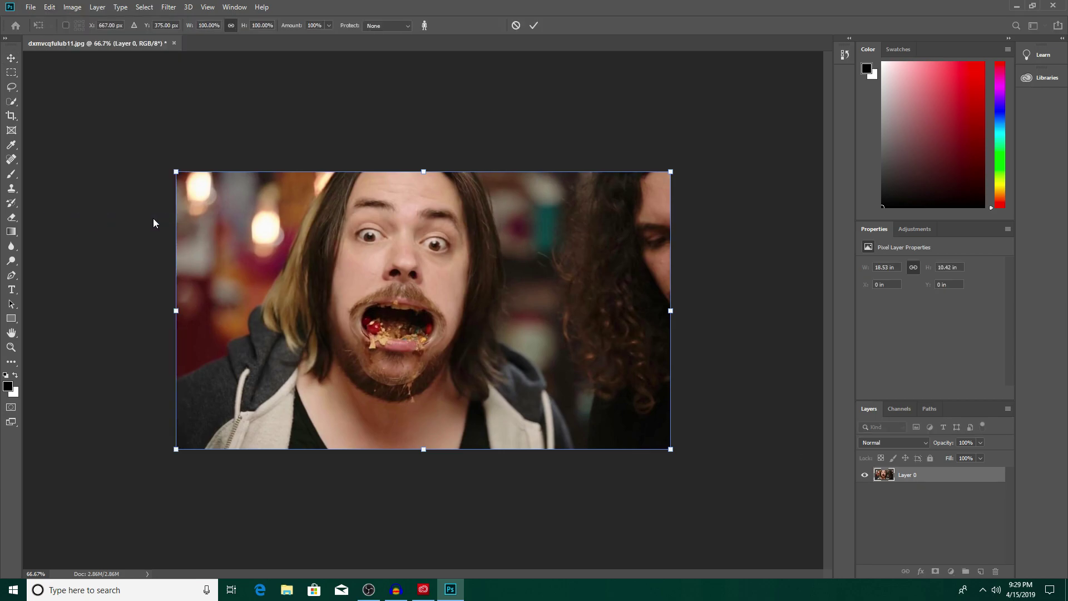
pyautogui.moveTo(294, 240); pyautogui.dragTo(289, 237)
pyautogui.moveTo(171, 172)
pyautogui.mouseDown()
pyautogui.moveTo(112, 75)
pyautogui.moveTo(50, 77)
pyautogui.mouseUp()
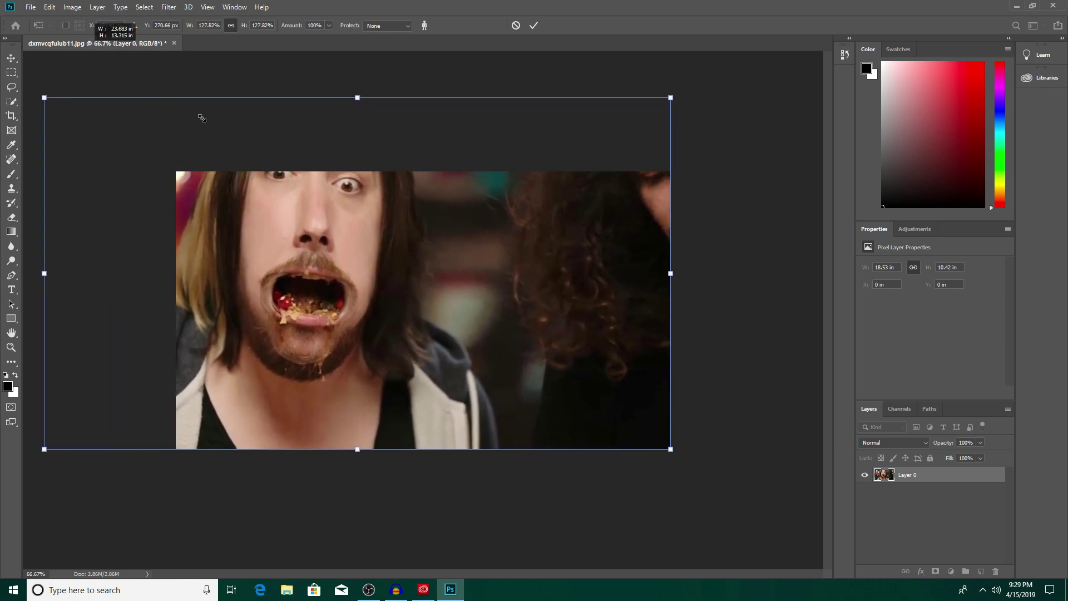
pyautogui.click(350, 269)
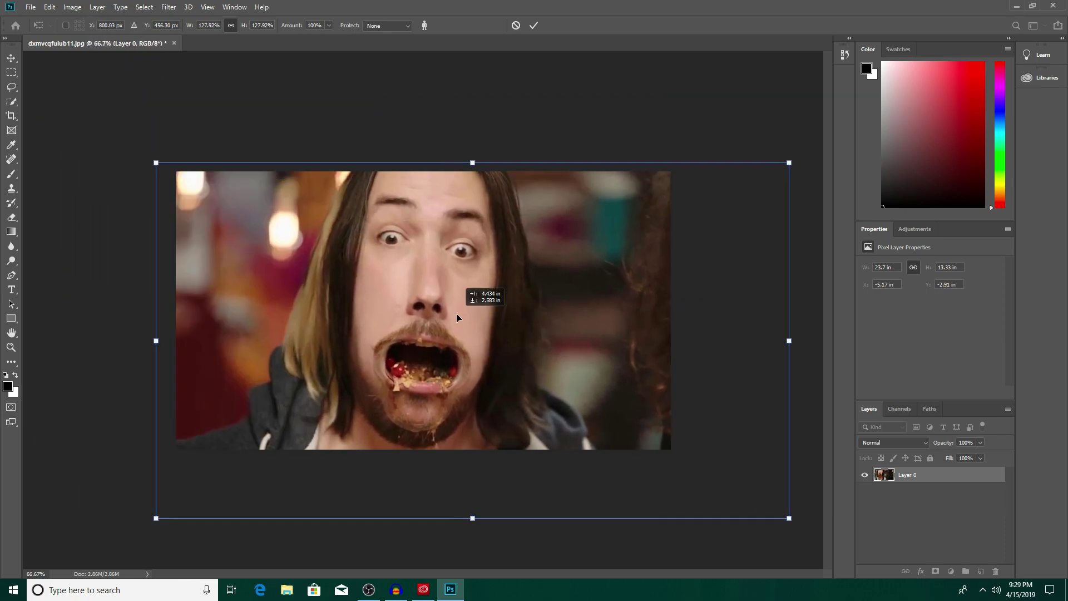
pyautogui.moveTo(350, 268); pyautogui.dragTo(456, 312)
pyautogui.moveTo(473, 160); pyautogui.dragTo(476, 68)
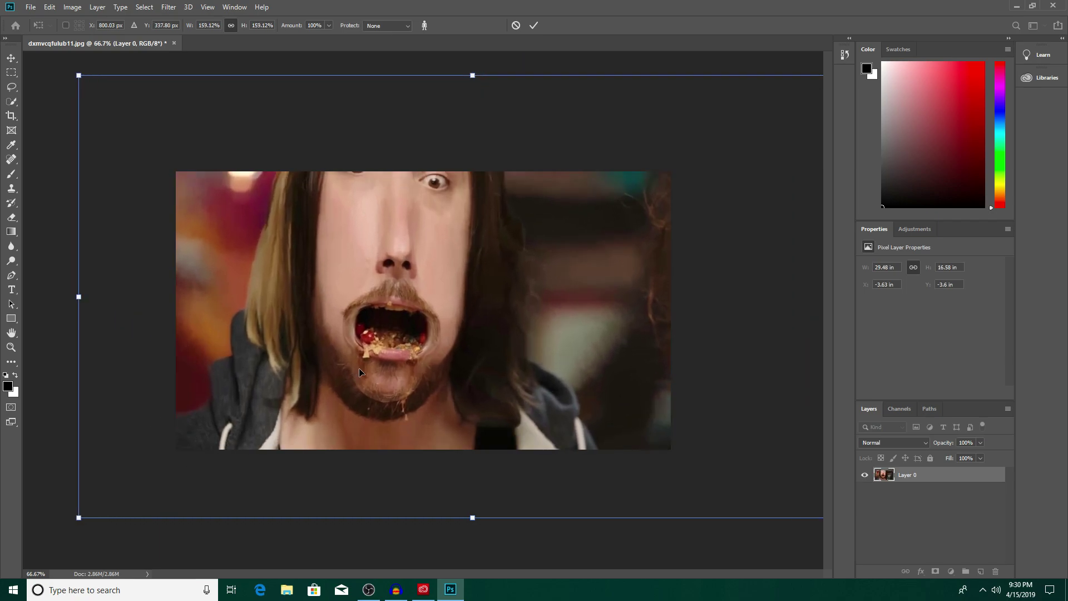
pyautogui.moveTo(472, 518); pyautogui.dragTo(473, 537)
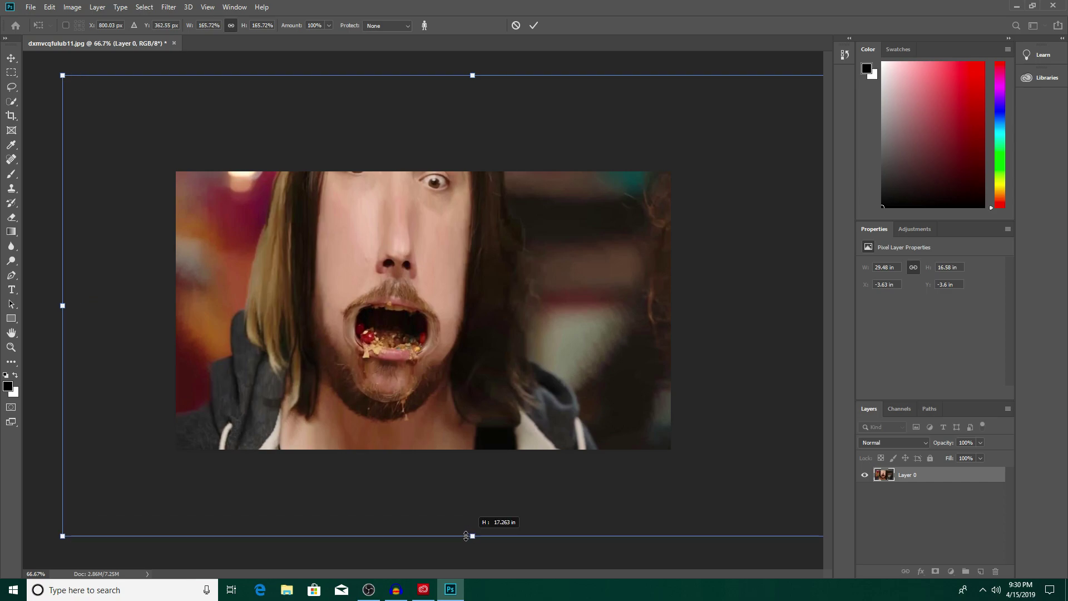
pyautogui.moveTo(63, 306)
pyautogui.mouseDown()
pyautogui.moveTo(186, 316)
pyautogui.moveTo(329, 306)
pyautogui.mouseUp()
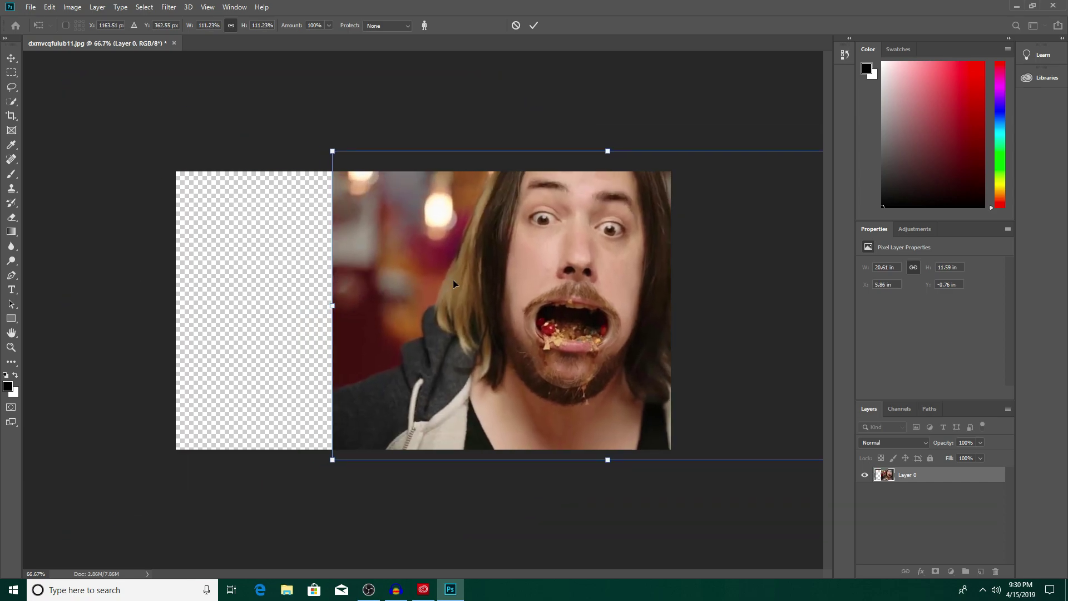
# Step: Shrink the photo to about 44%, squashing and distorting the face, and move it toward centre
pyautogui.moveTo(454, 280); pyautogui.dragTo(303, 283)
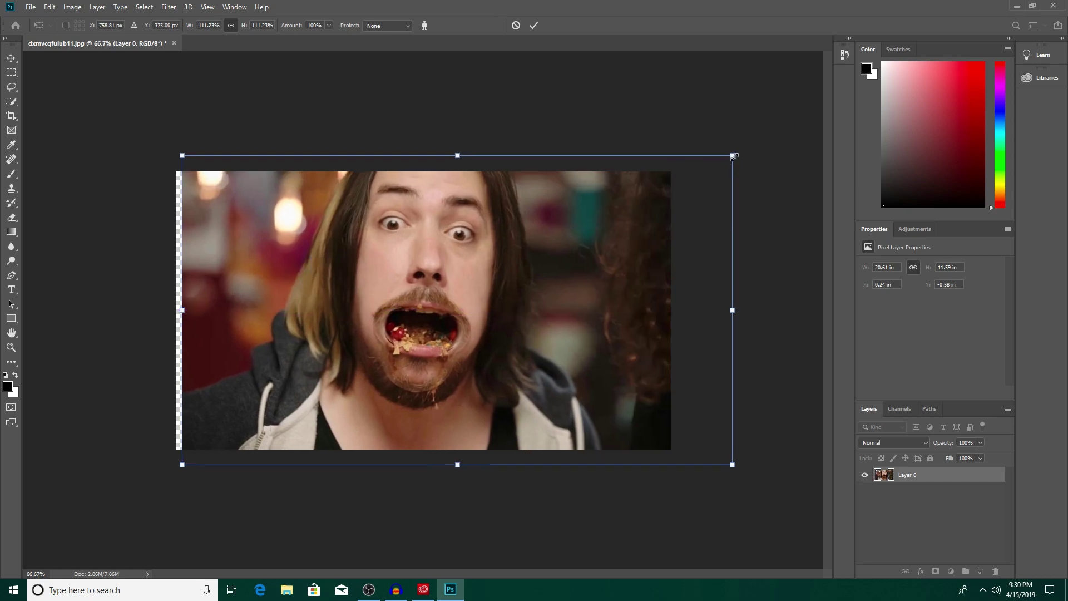
pyautogui.moveTo(734, 157); pyautogui.dragTo(535, 215)
pyautogui.moveTo(434, 317); pyautogui.dragTo(471, 281)
pyautogui.moveTo(223, 201)
pyautogui.mouseDown()
pyautogui.moveTo(345, 204)
pyautogui.moveTo(387, 172)
pyautogui.moveTo(493, 132)
pyautogui.moveTo(520, 87)
pyautogui.mouseUp()
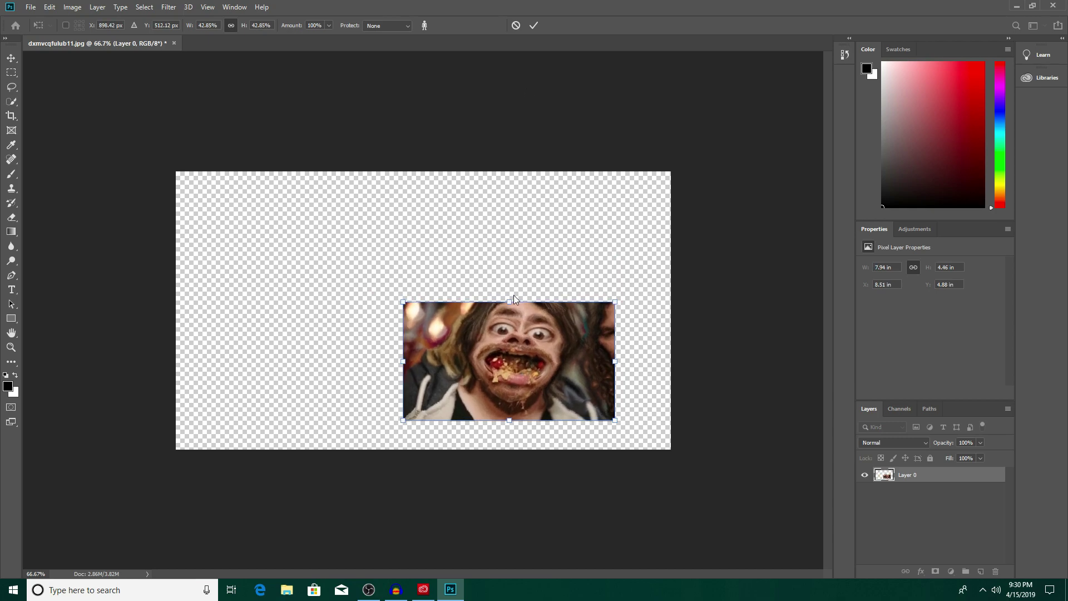
pyautogui.moveTo(512, 300); pyautogui.dragTo(525, 209)
pyautogui.moveTo(698, 316)
pyautogui.mouseDown()
pyautogui.moveTo(584, 288)
pyautogui.moveTo(554, 268)
pyautogui.moveTo(626, 173)
pyautogui.mouseUp()
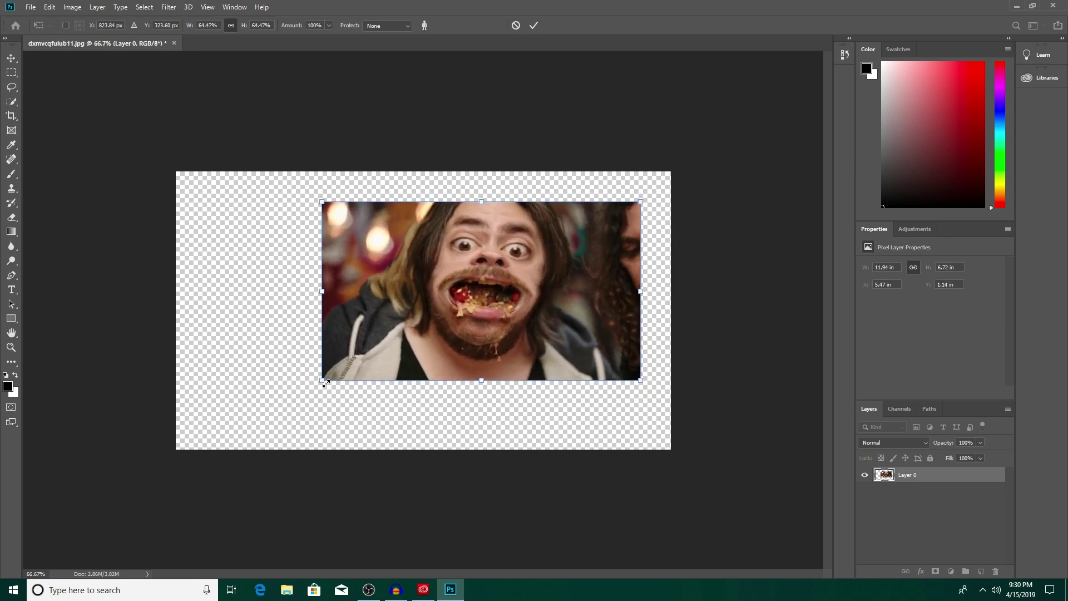
pyautogui.moveTo(325, 381)
pyautogui.mouseDown()
pyautogui.moveTo(286, 376)
pyautogui.moveTo(218, 276)
pyautogui.mouseUp()
pyautogui.moveTo(495, 311)
pyautogui.mouseDown()
pyautogui.moveTo(447, 308)
pyautogui.moveTo(451, 323)
pyautogui.mouseUp()
pyautogui.moveTo(422, 208); pyautogui.dragTo(414, 269)
pyautogui.moveTo(422, 409); pyautogui.dragTo(423, 390)
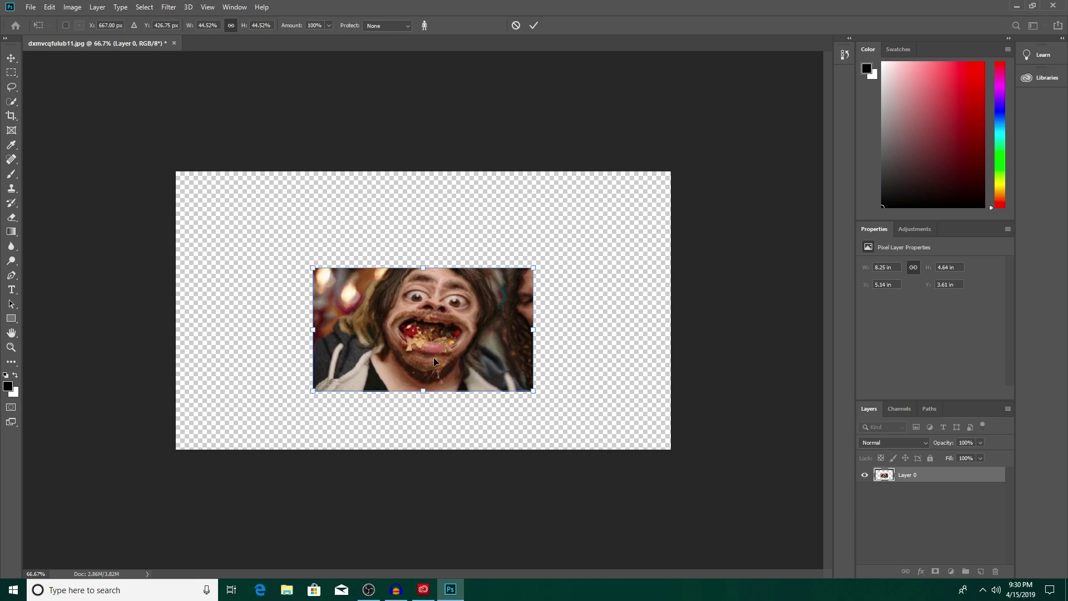
pyautogui.moveTo(431, 354); pyautogui.dragTo(433, 335)
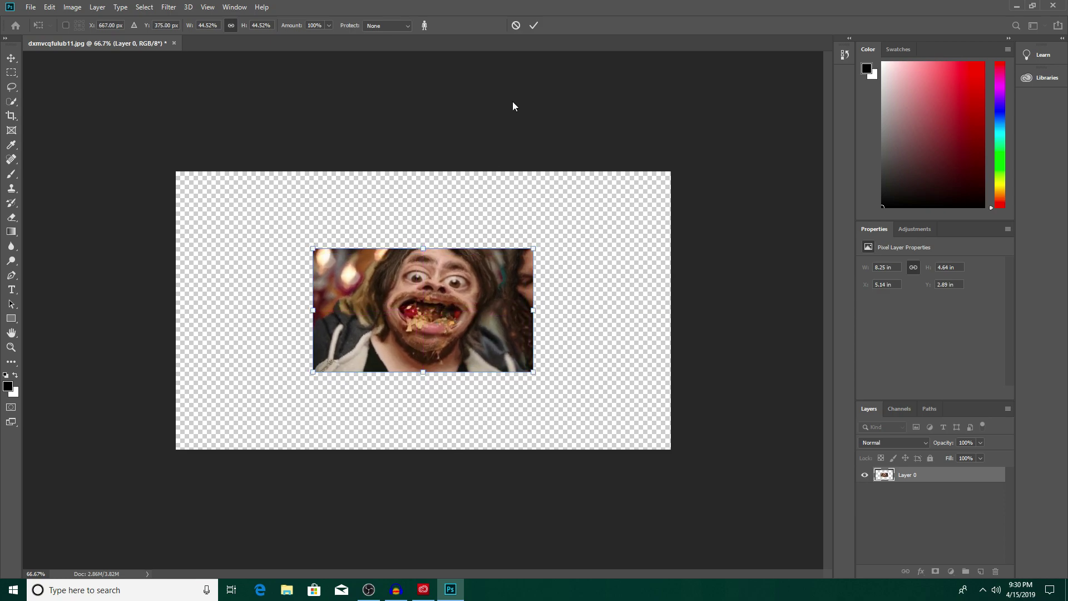
# Step: Commit the scaling, shift the face down, and save it as epicmeme.png on the Desktop
pyautogui.click(531, 26)
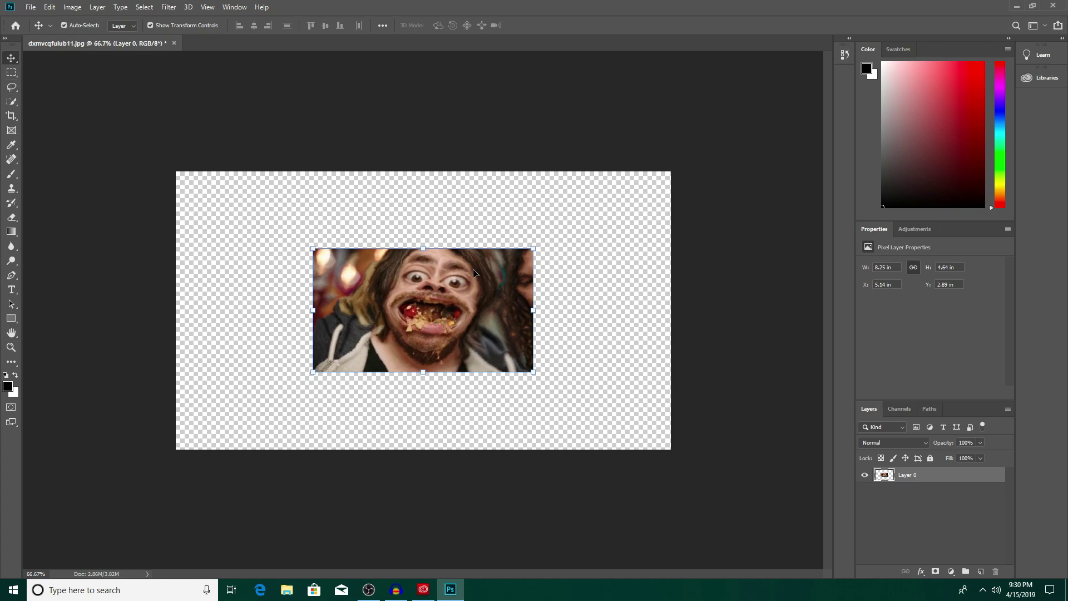
pyautogui.moveTo(397, 286); pyautogui.dragTo(396, 312)
pyautogui.click(29, 7)
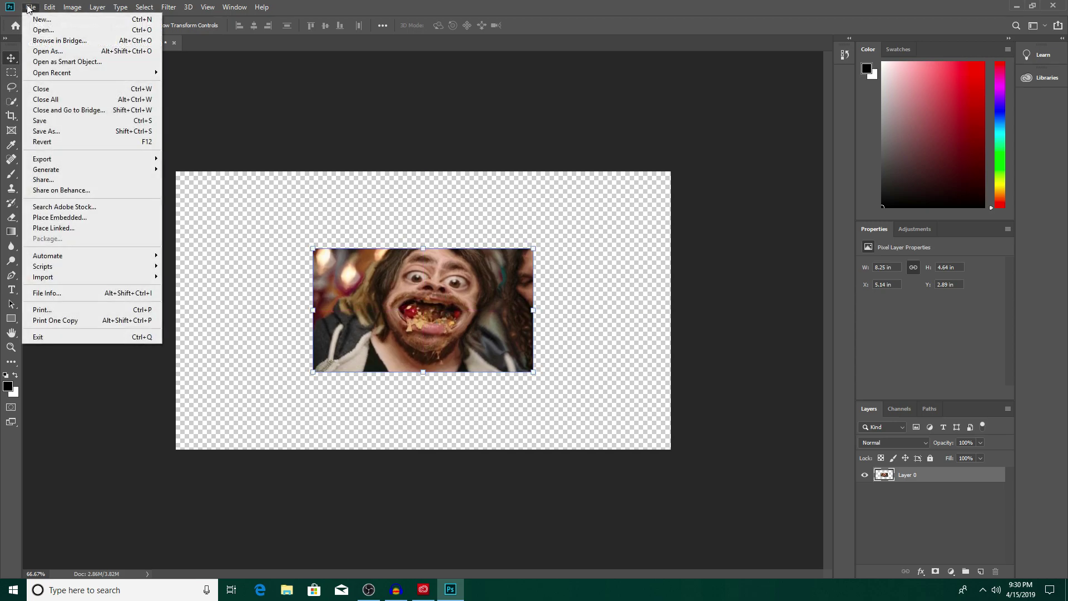
pyautogui.click(49, 131)
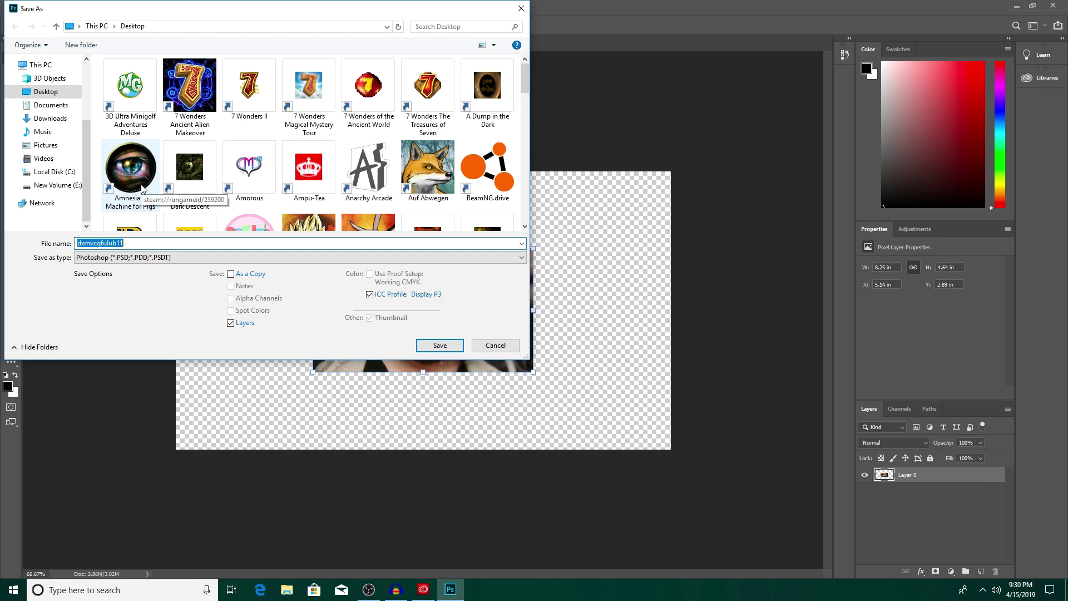
pyautogui.write('epicmeme')
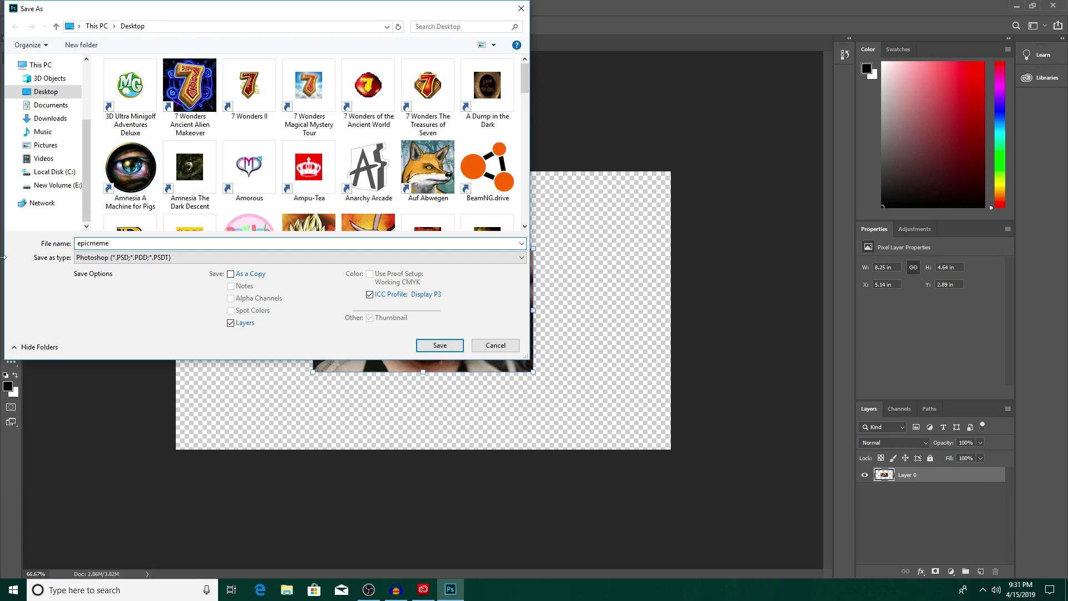
pyautogui.click(127, 257)
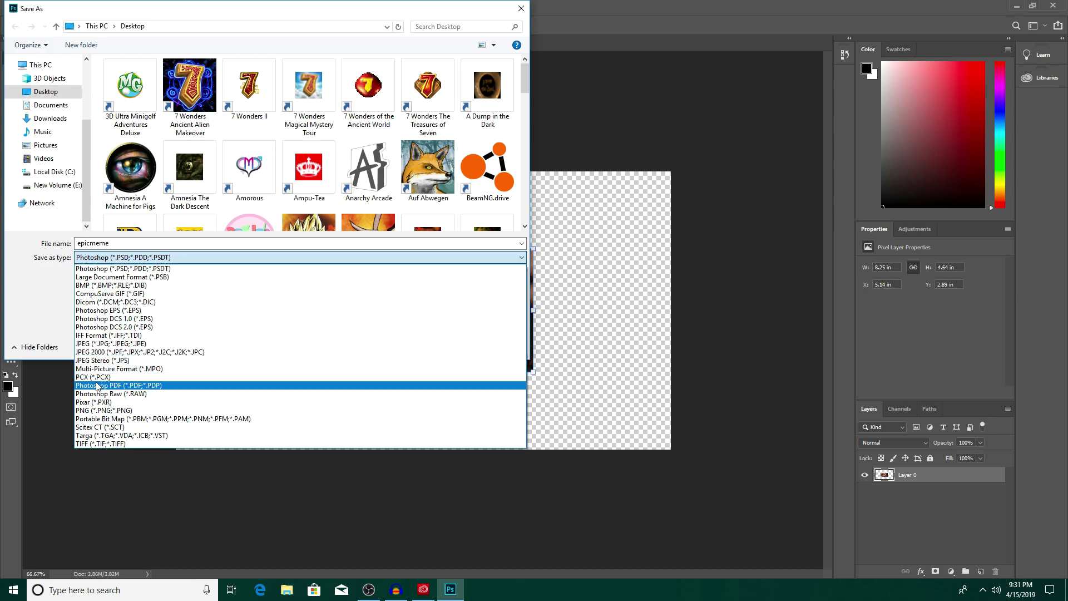
pyautogui.click(96, 411)
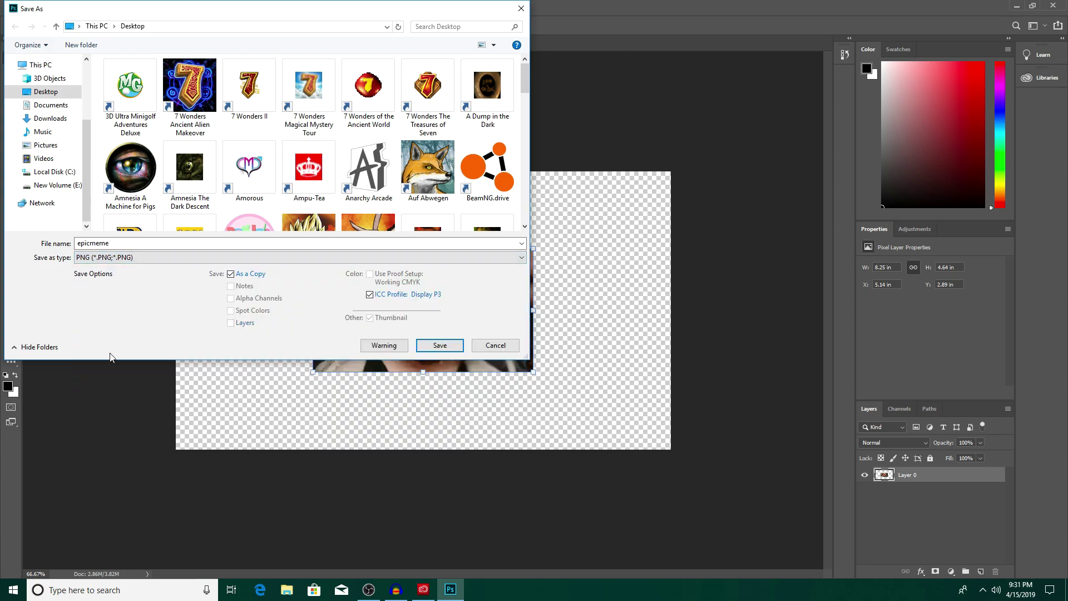
pyautogui.click(450, 349)
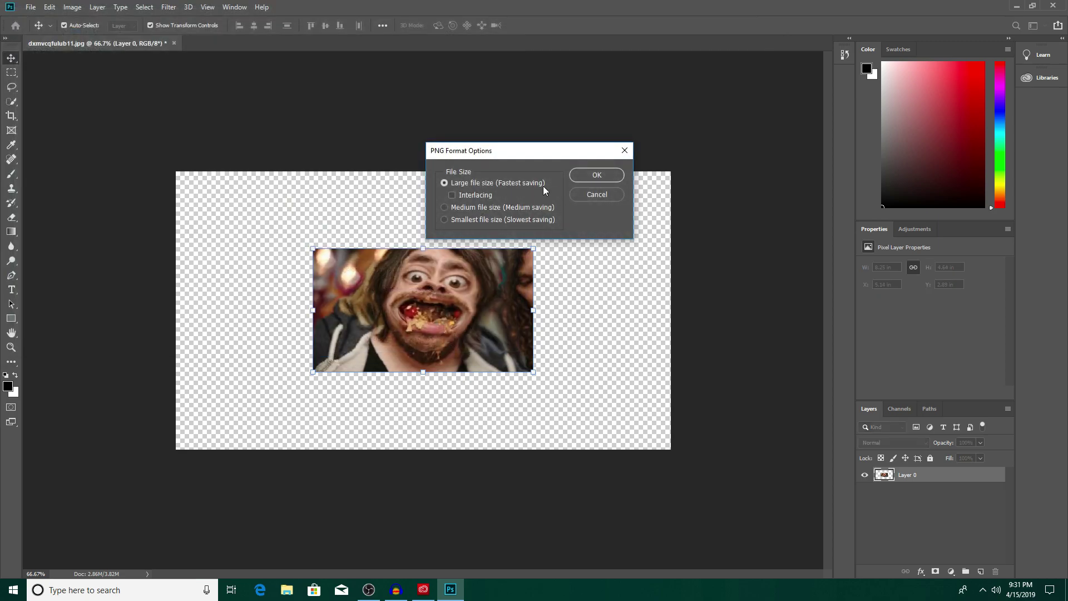
pyautogui.click(595, 175)
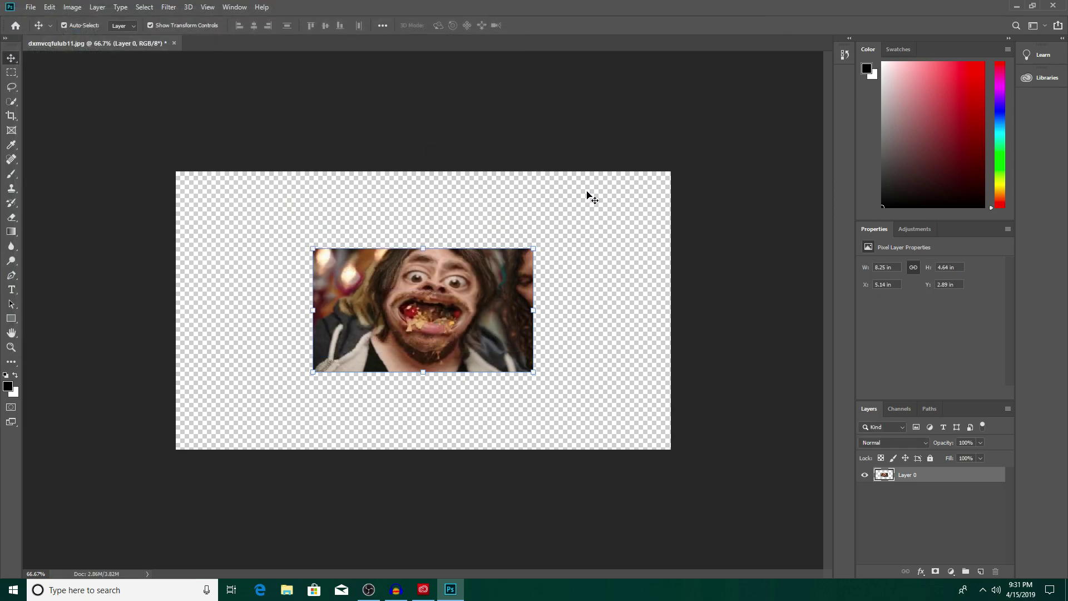
# Step: Preview epicmeme.png in Windows Photos from the desktop, then close the viewer
pyautogui.click(1019, 6)
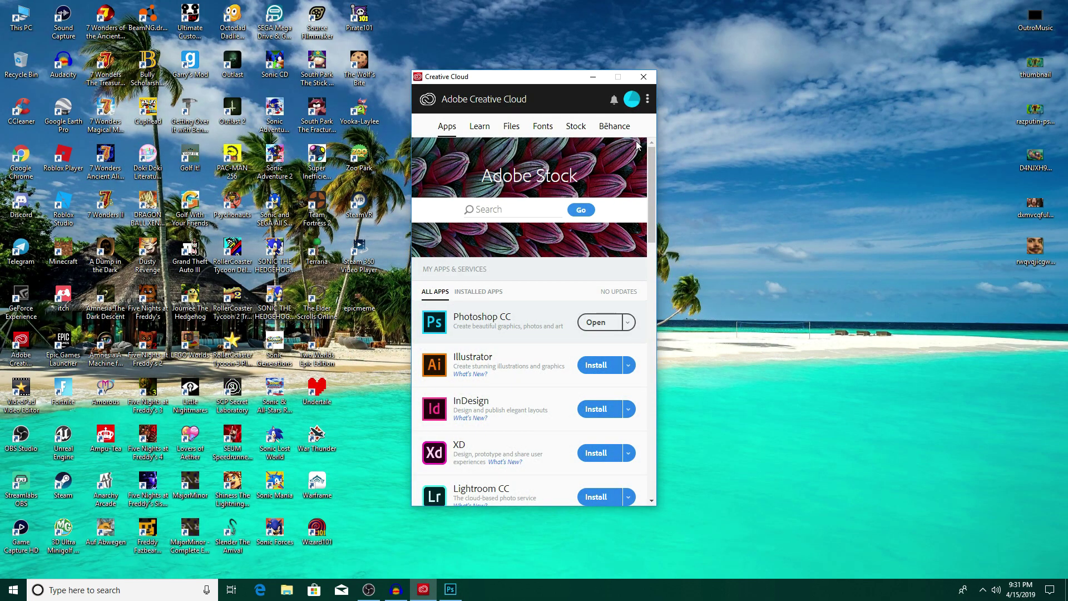
pyautogui.click(644, 77)
pyautogui.doubleClick(371, 302)
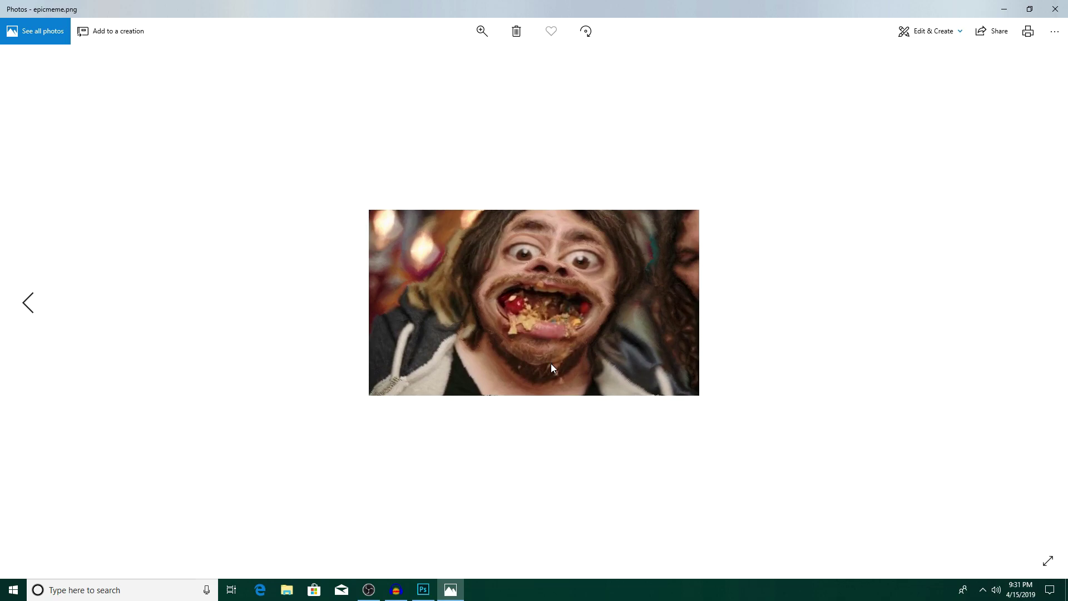
pyautogui.click(1055, 9)
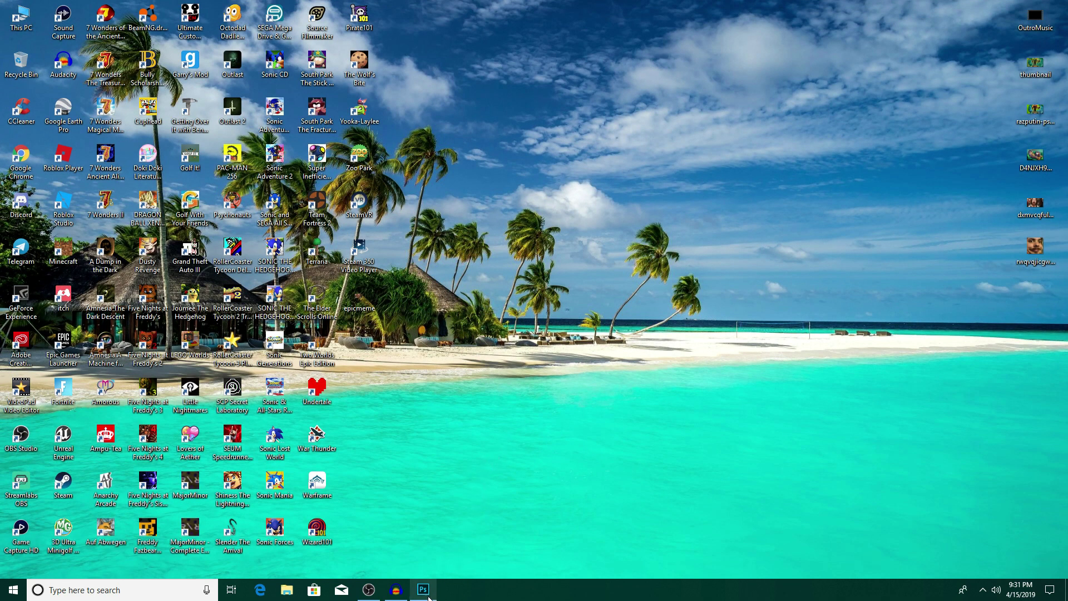
# Step: Return to Photoshop and close the epicmeme document without saving changes
pyautogui.click(423, 589)
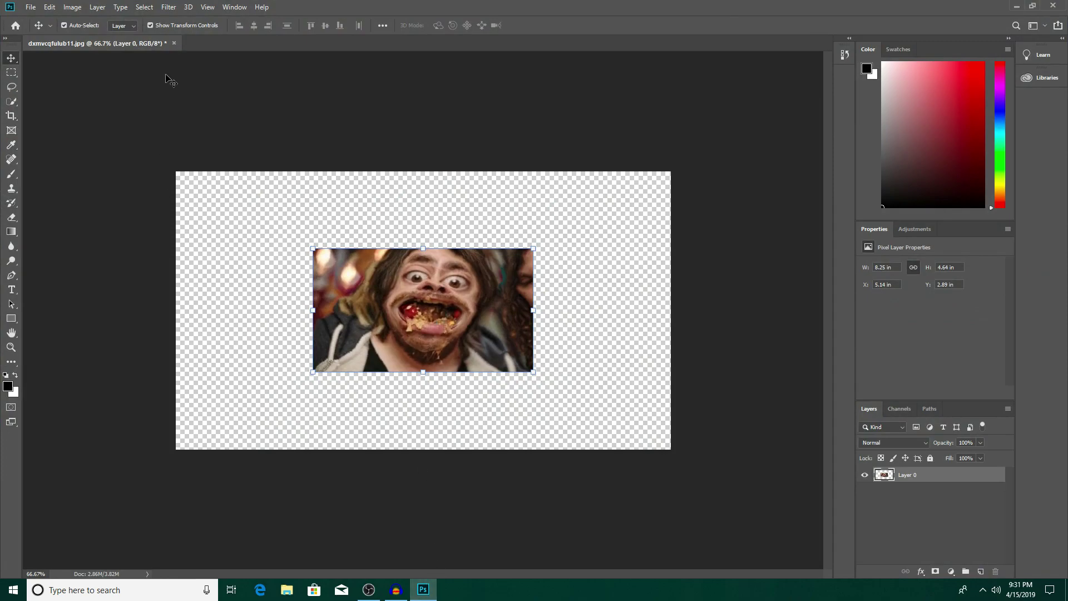
pyautogui.click(174, 44)
pyautogui.click(538, 222)
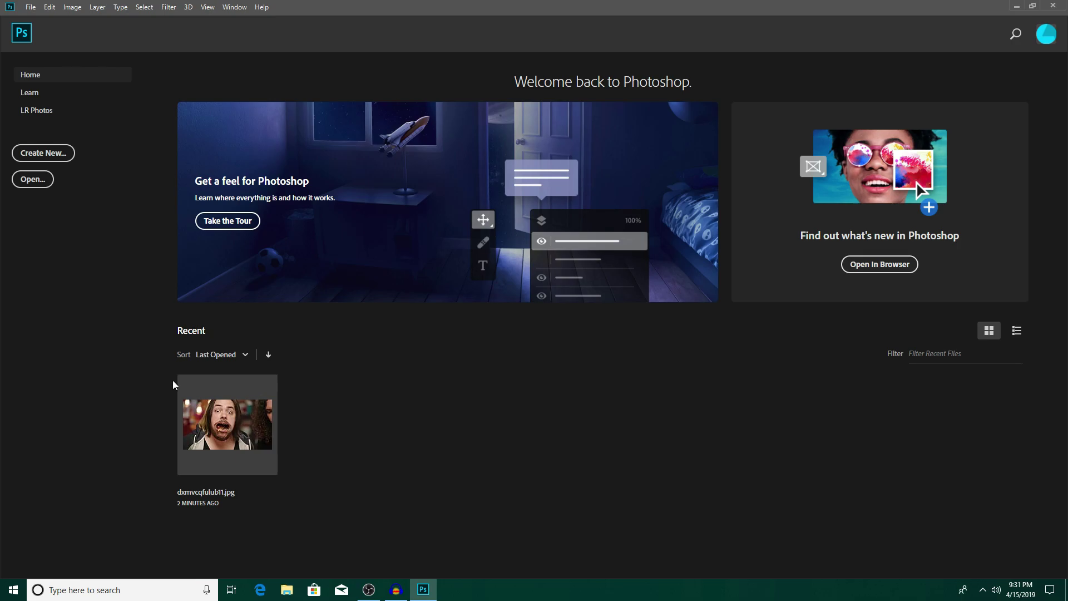
# Step: Open the rwqvqjicgwj11 face photo
pyautogui.click(30, 181)
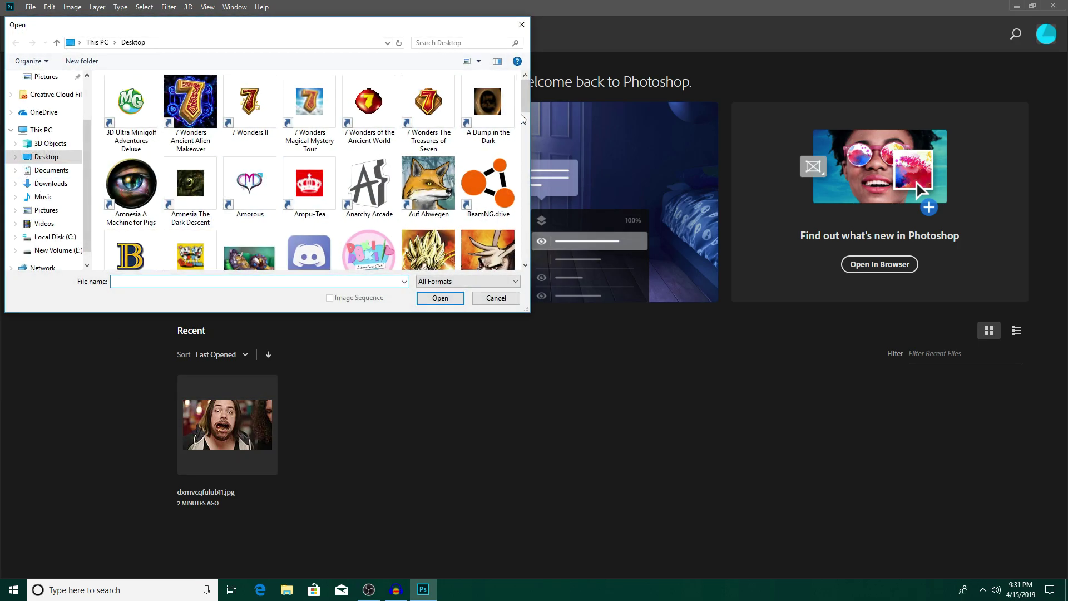
pyautogui.moveTo(523, 105); pyautogui.dragTo(525, 147)
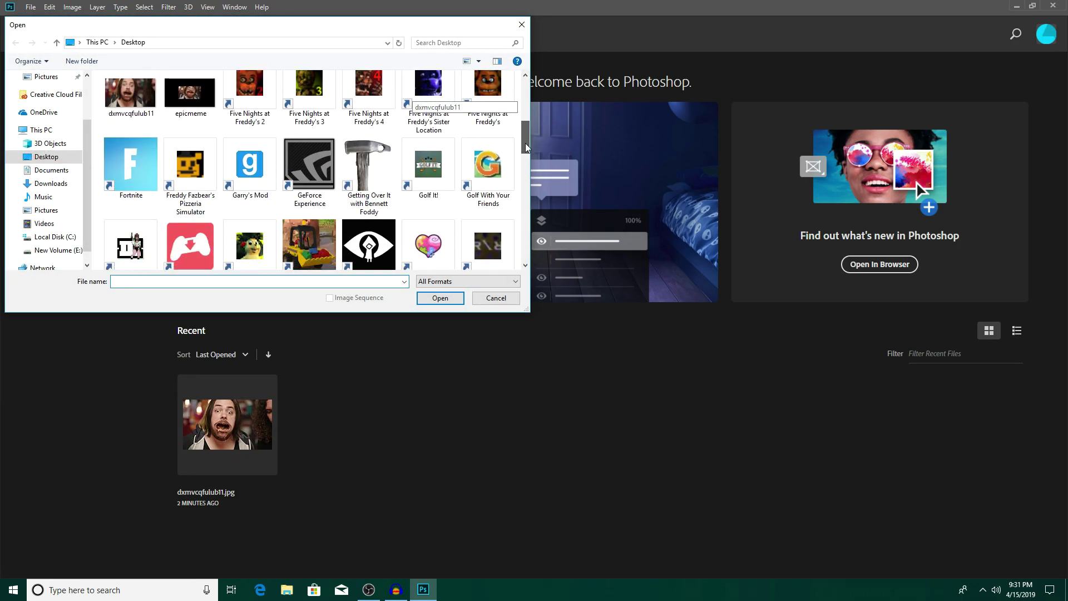
pyautogui.moveTo(525, 147); pyautogui.dragTo(537, 197)
pyautogui.click(191, 183)
pyautogui.click(440, 297)
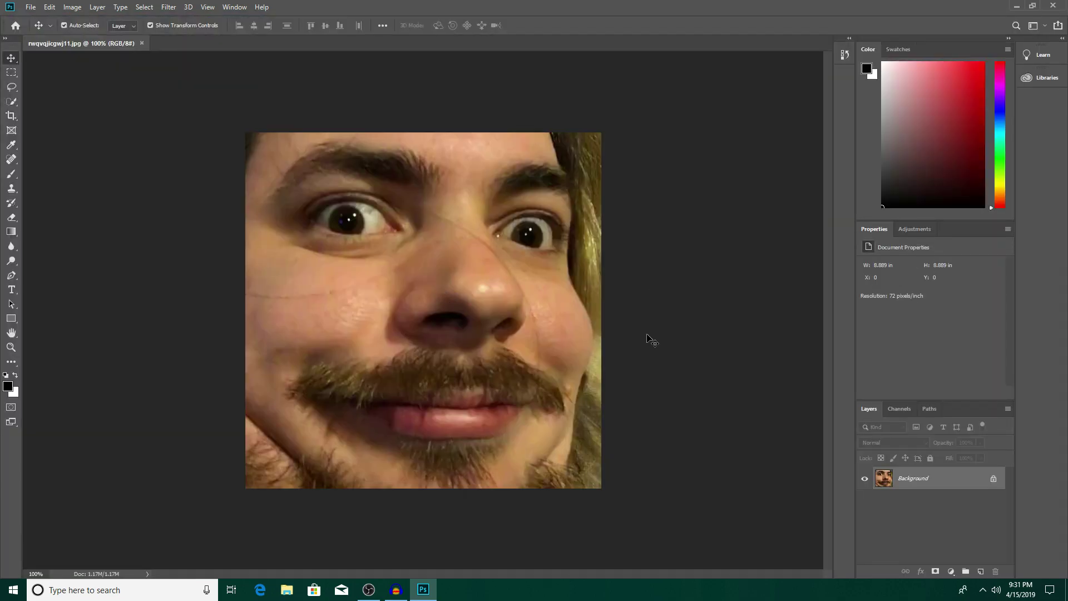
# Step: Convert the photo's Background into the editable Layer 0
pyautogui.doubleClick(916, 485)
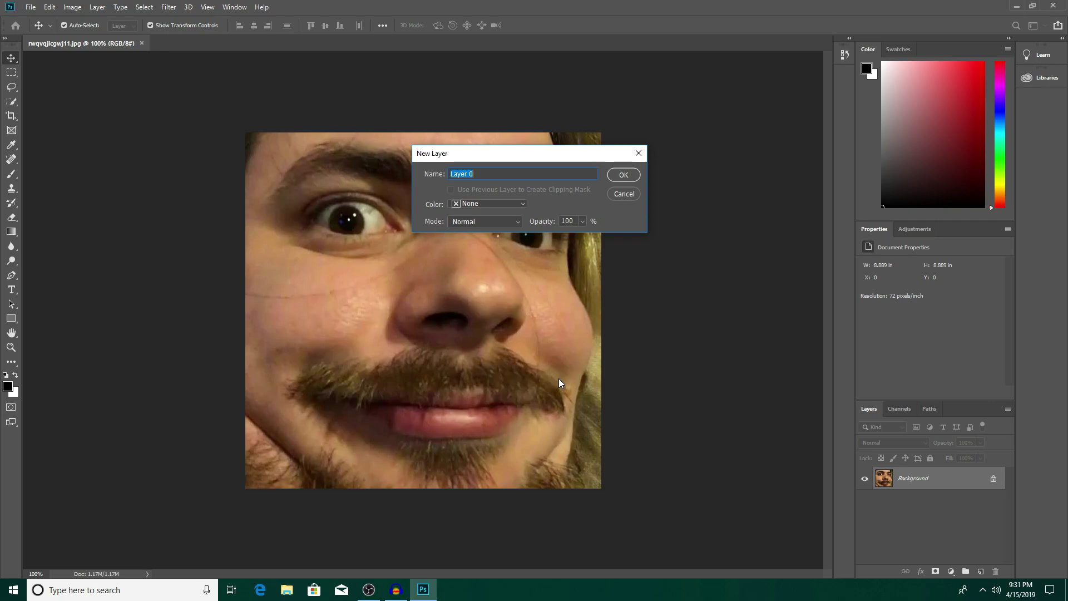
pyautogui.click(625, 175)
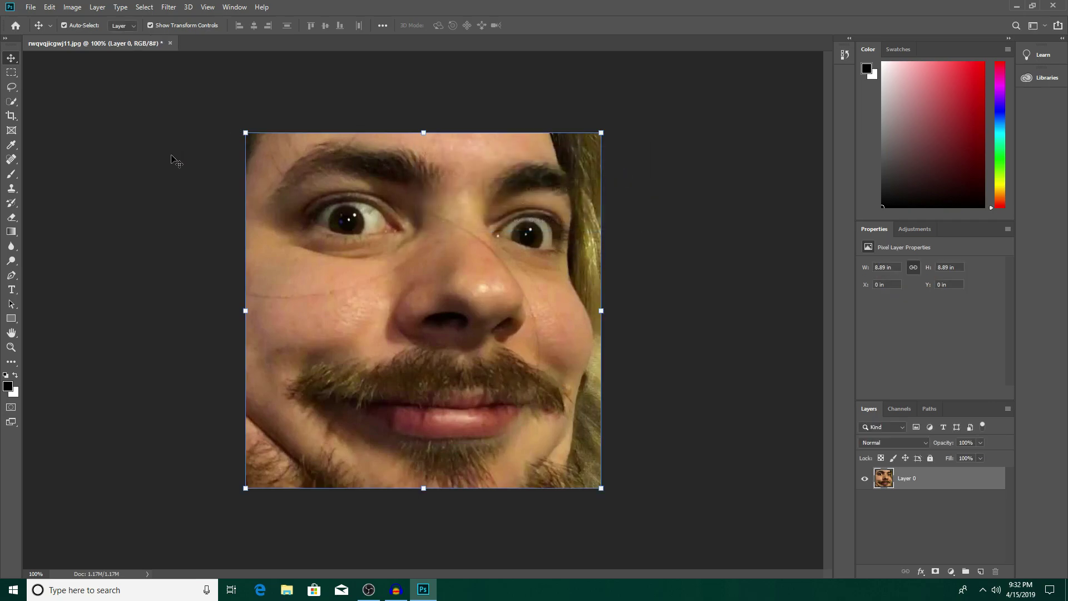
pyautogui.click(50, 8)
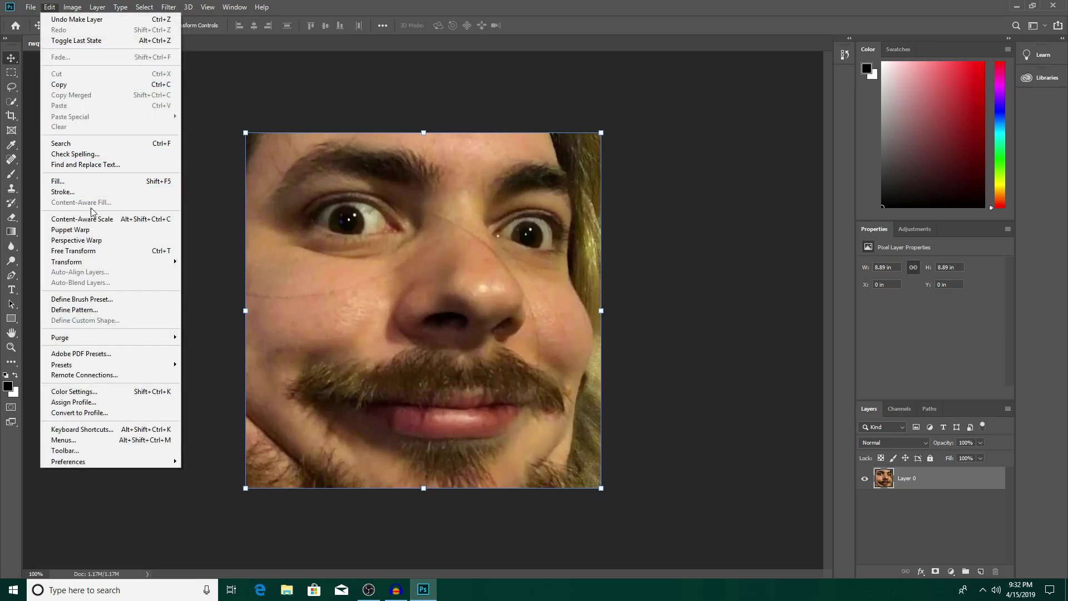
# Step: Content-aware scale the face up to about 188%, past the canvas edges
pyautogui.click(98, 222)
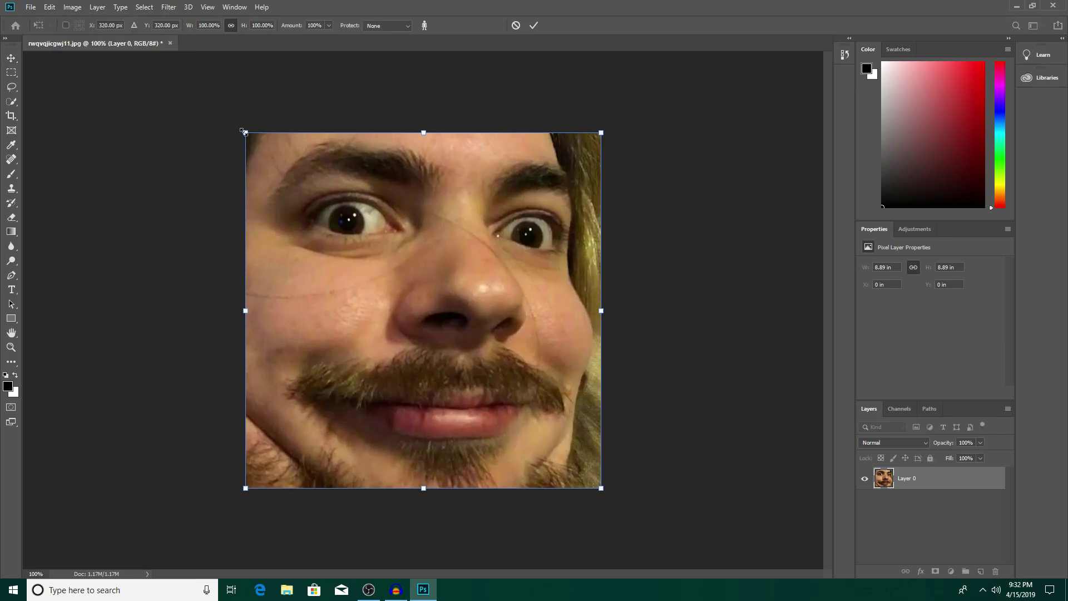
pyautogui.moveTo(247, 133)
pyautogui.mouseDown()
pyautogui.moveTo(180, 81)
pyautogui.moveTo(101, 52)
pyautogui.mouseUp()
pyautogui.moveTo(341, 203); pyautogui.dragTo(358, 233)
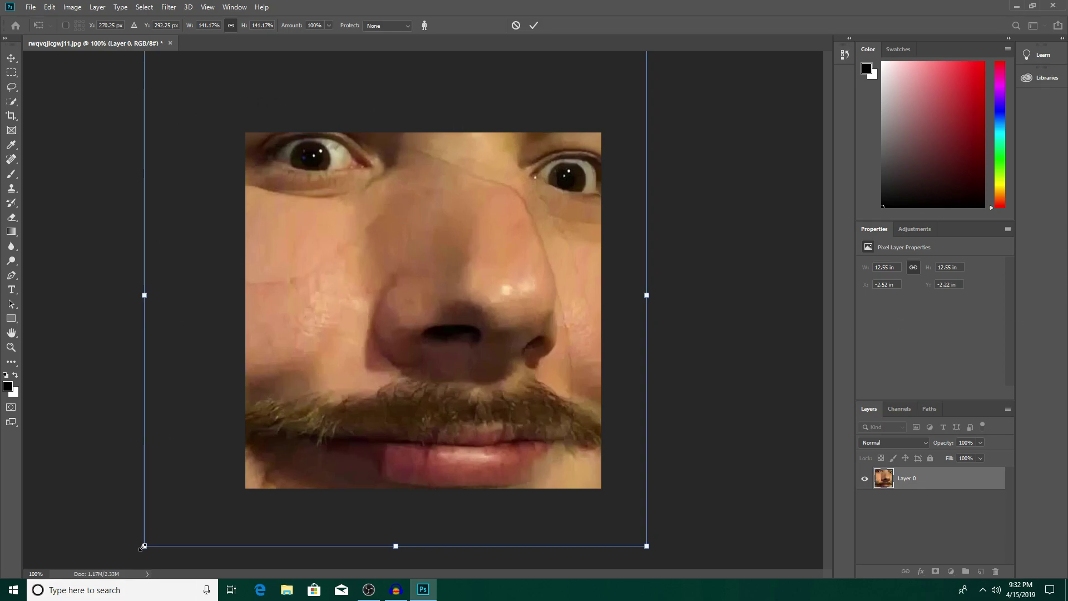
pyautogui.moveTo(144, 546)
pyautogui.mouseDown()
pyautogui.moveTo(100, 577)
pyautogui.moveTo(64, 584)
pyautogui.mouseUp()
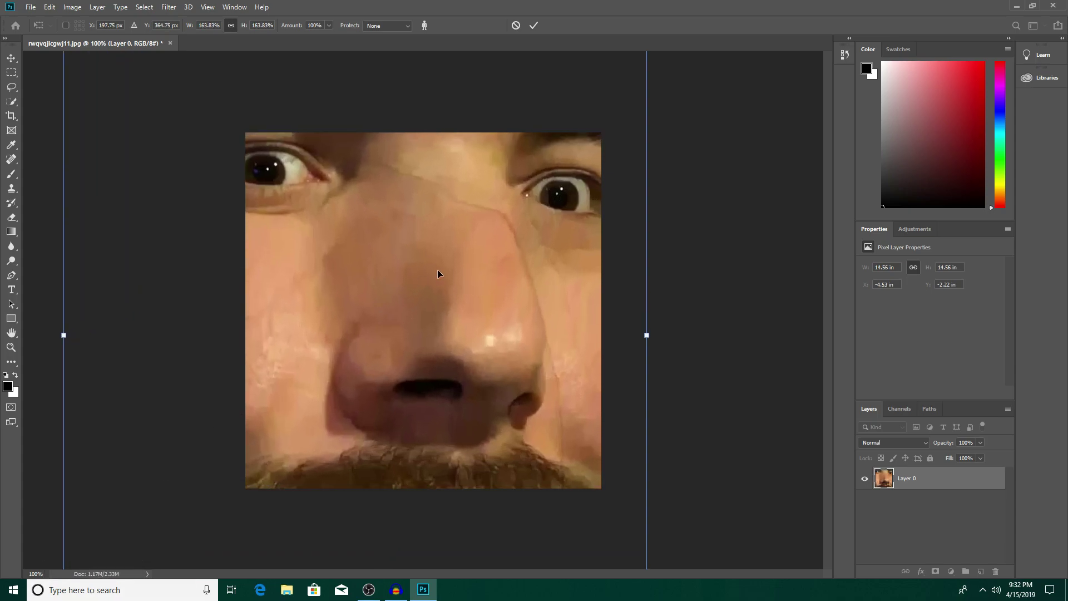
pyautogui.moveTo(439, 275)
pyautogui.mouseDown()
pyautogui.moveTo(459, 334)
pyautogui.moveTo(519, 359)
pyautogui.mouseUp()
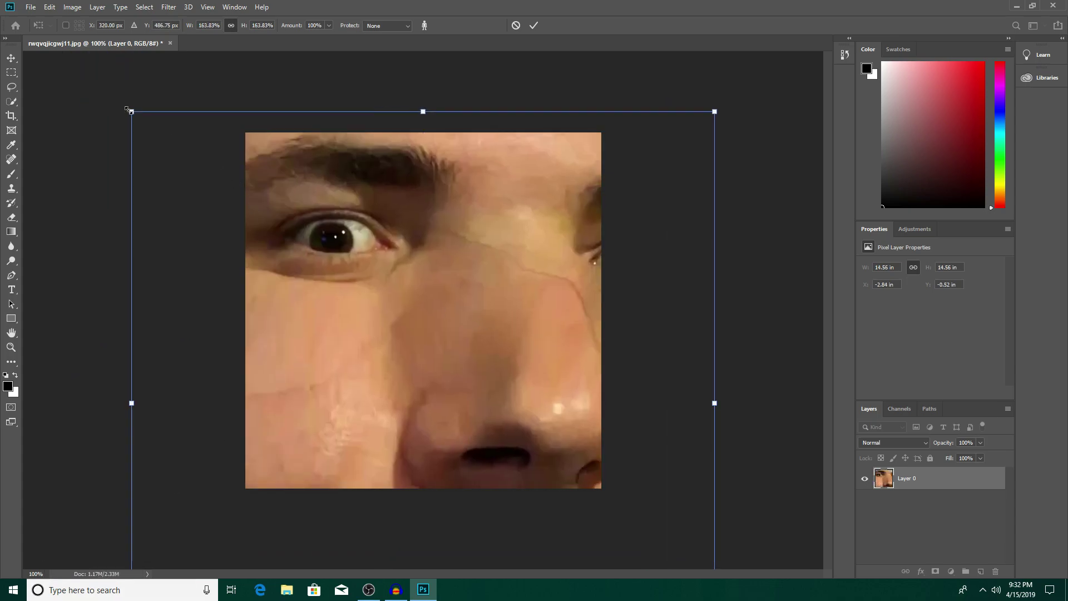
pyautogui.moveTo(132, 110); pyautogui.dragTo(43, 24)
pyautogui.moveTo(448, 375)
pyautogui.mouseDown()
pyautogui.moveTo(435, 285)
pyautogui.moveTo(398, 231)
pyautogui.moveTo(556, 289)
pyautogui.moveTo(562, 414)
pyautogui.moveTo(396, 424)
pyautogui.mouseUp()
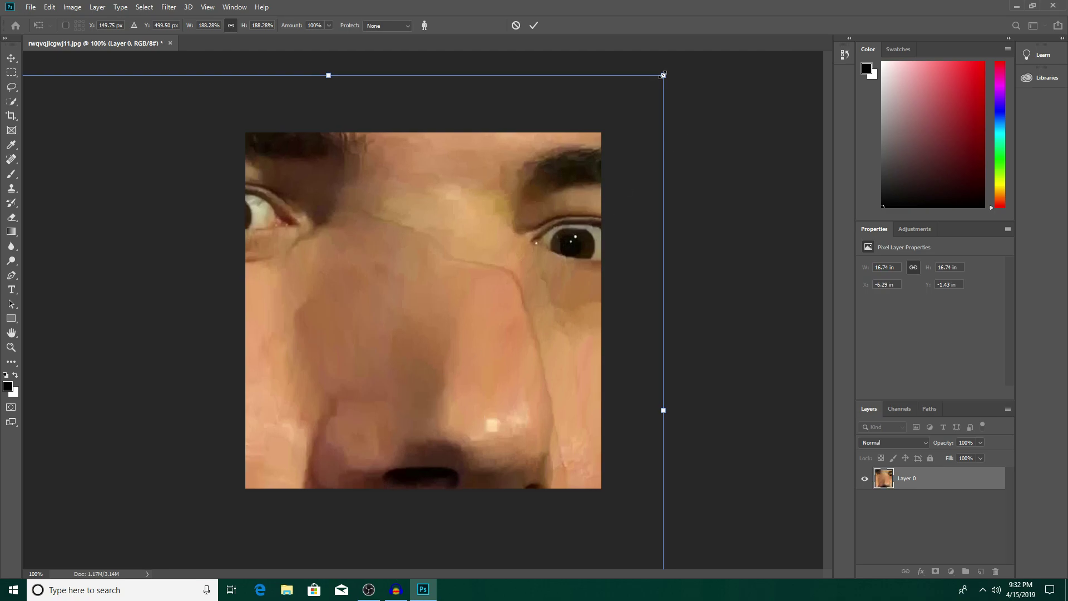
# Step: Shrink the face back through 156% and 136% to about 110%, moving it up
pyautogui.moveTo(663, 75)
pyautogui.mouseDown()
pyautogui.moveTo(549, 200)
pyautogui.moveTo(555, 175)
pyautogui.mouseUp()
pyautogui.moveTo(94, 87); pyautogui.dragTo(256, 242)
pyautogui.moveTo(376, 299)
pyautogui.mouseDown()
pyautogui.moveTo(367, 179)
pyautogui.moveTo(369, 192)
pyautogui.mouseUp()
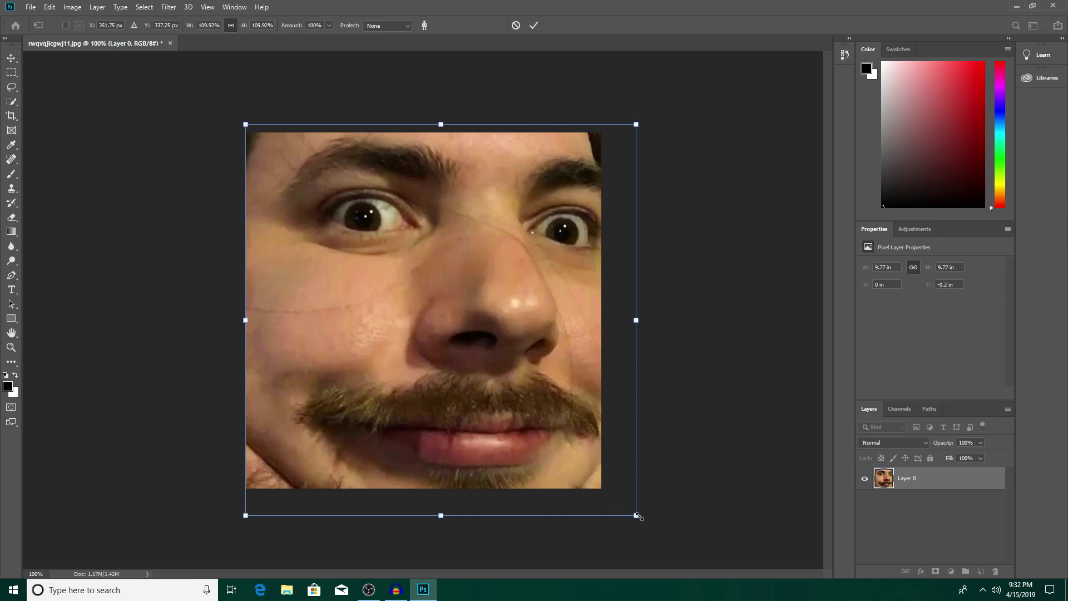
# Step: Shrink the face to about 61% and move it to the canvas centre
pyautogui.moveTo(635, 515)
pyautogui.mouseDown()
pyautogui.moveTo(531, 440)
pyautogui.moveTo(442, 315)
pyautogui.moveTo(345, 223)
pyautogui.mouseUp()
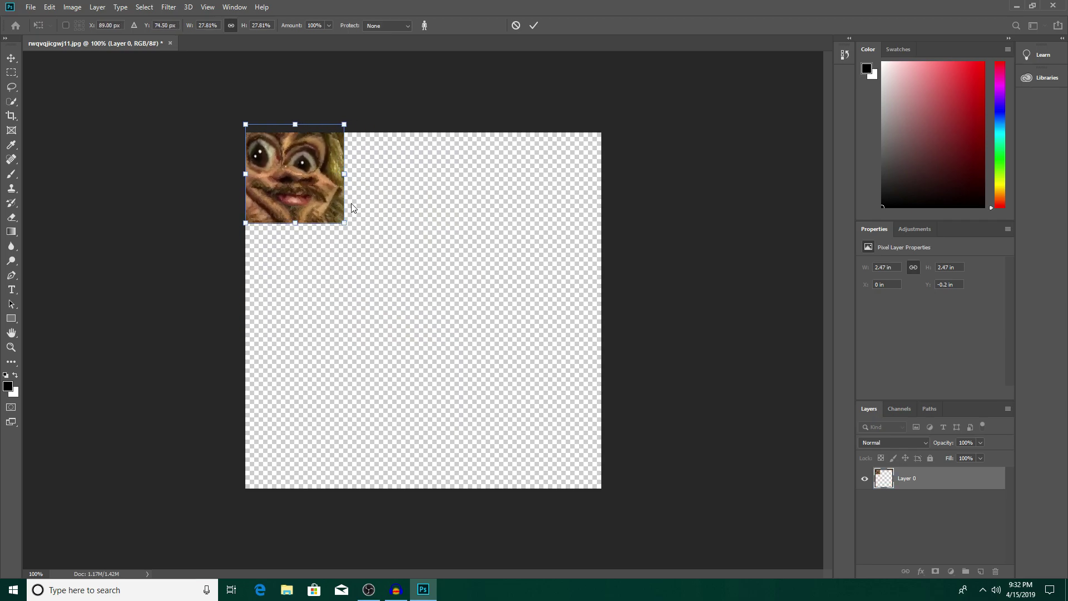
pyautogui.moveTo(347, 176)
pyautogui.mouseDown()
pyautogui.moveTo(464, 174)
pyautogui.moveTo(431, 220)
pyautogui.moveTo(458, 274)
pyautogui.mouseUp()
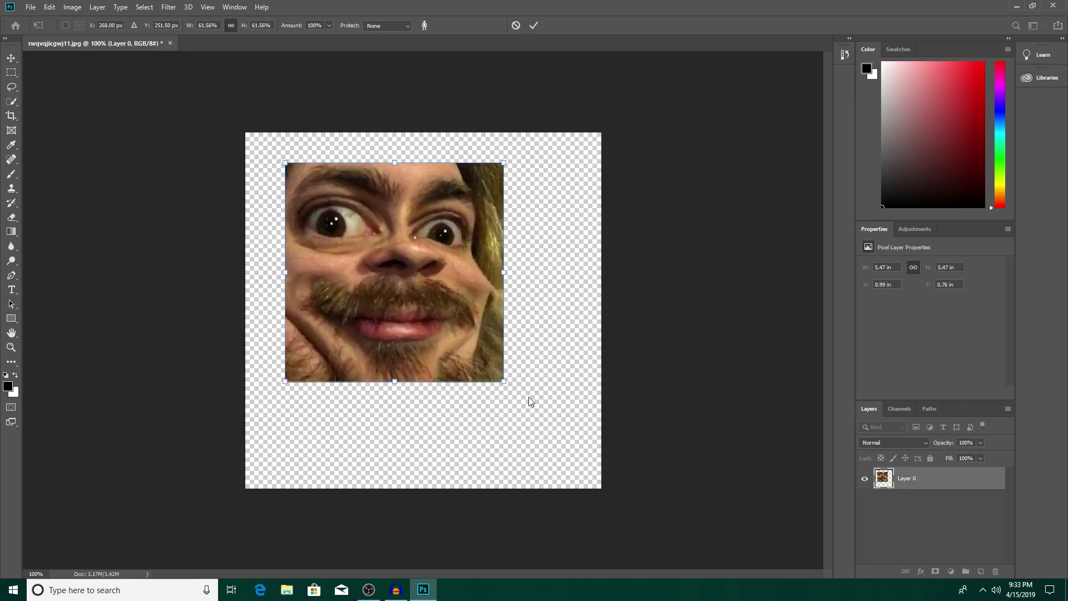
pyautogui.moveTo(289, 383); pyautogui.dragTo(312, 356)
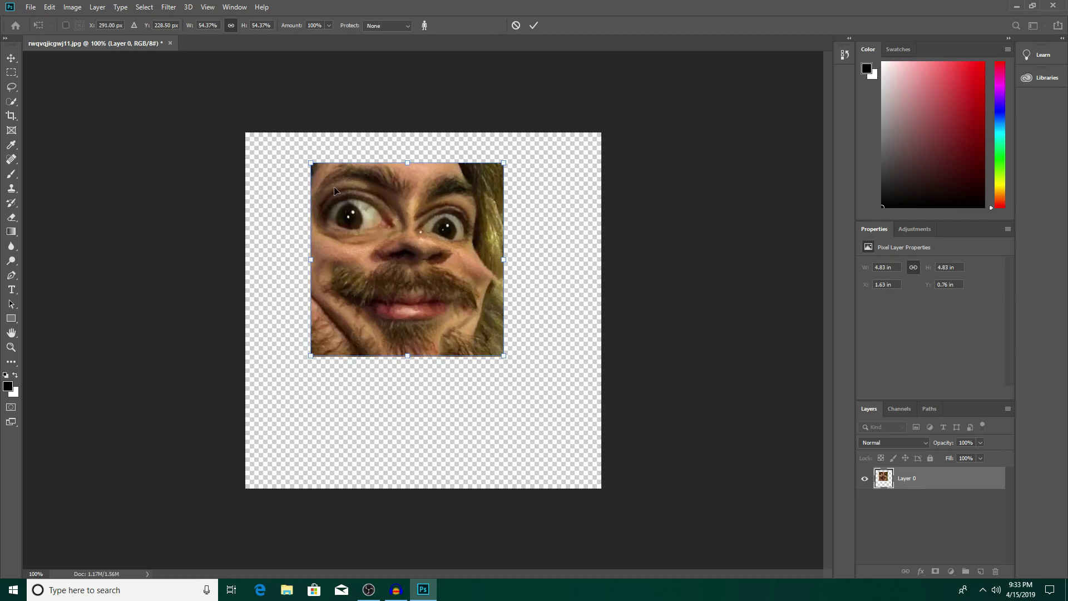
pyautogui.moveTo(305, 159)
pyautogui.mouseDown()
pyautogui.moveTo(355, 200)
pyautogui.moveTo(255, 172)
pyautogui.mouseUp()
pyautogui.moveTo(367, 254); pyautogui.dragTo(394, 316)
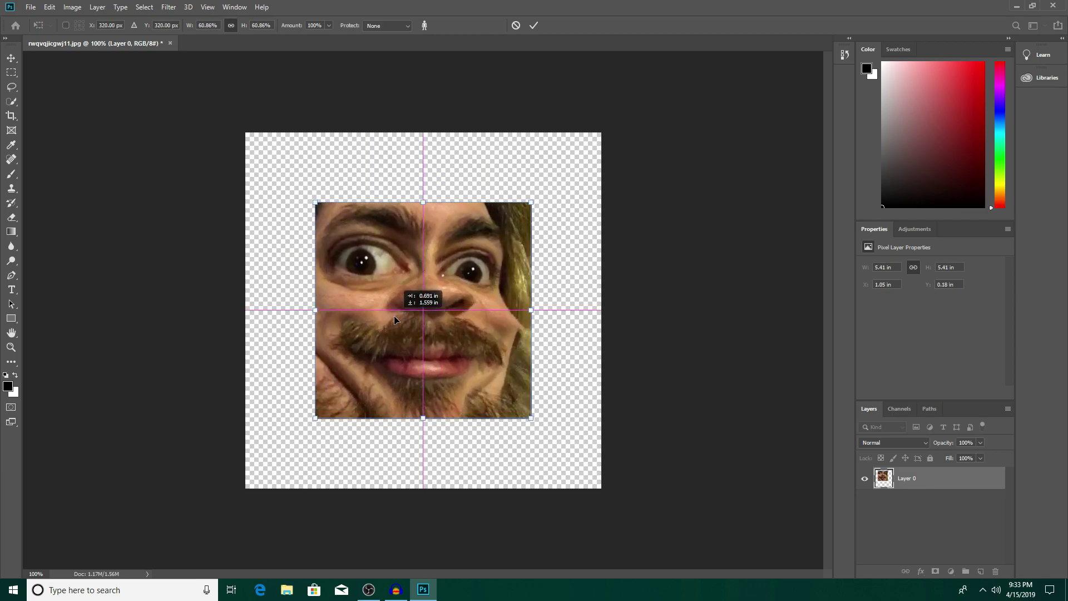
# Step: Squeeze the face narrower, enlarge it slightly, and re-centre it on the canvas
pyautogui.moveTo(531, 202); pyautogui.dragTo(544, 142)
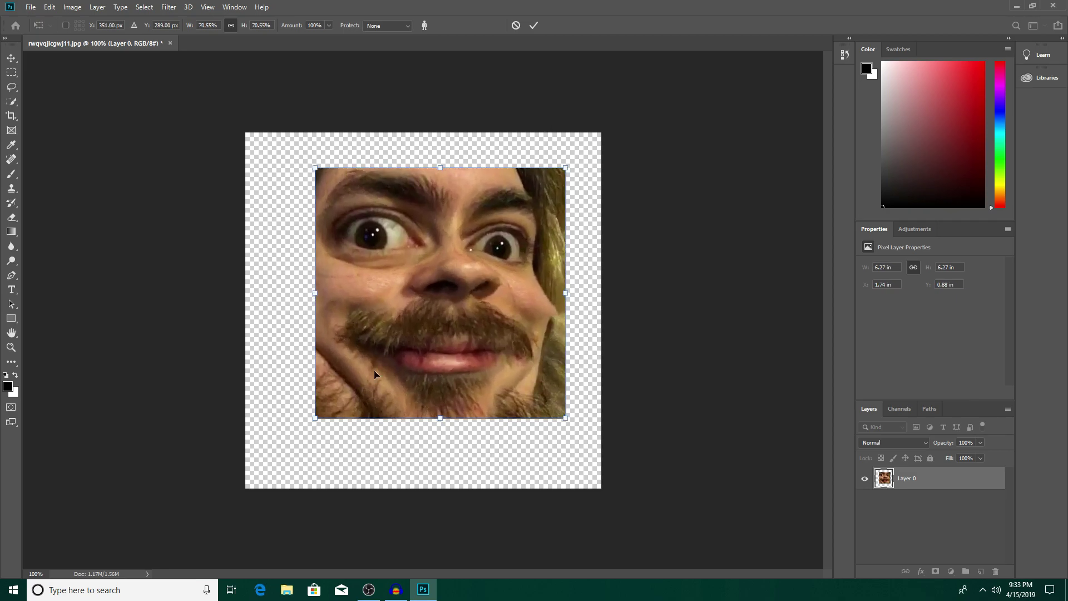
pyautogui.moveTo(316, 417); pyautogui.dragTo(257, 382)
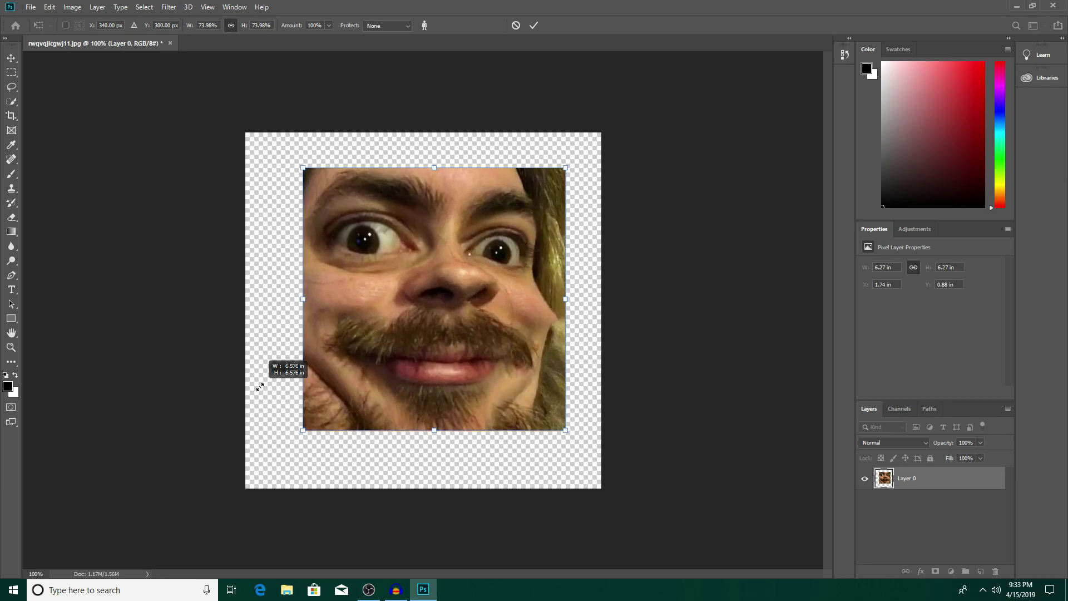
pyautogui.moveTo(301, 298); pyautogui.dragTo(234, 283)
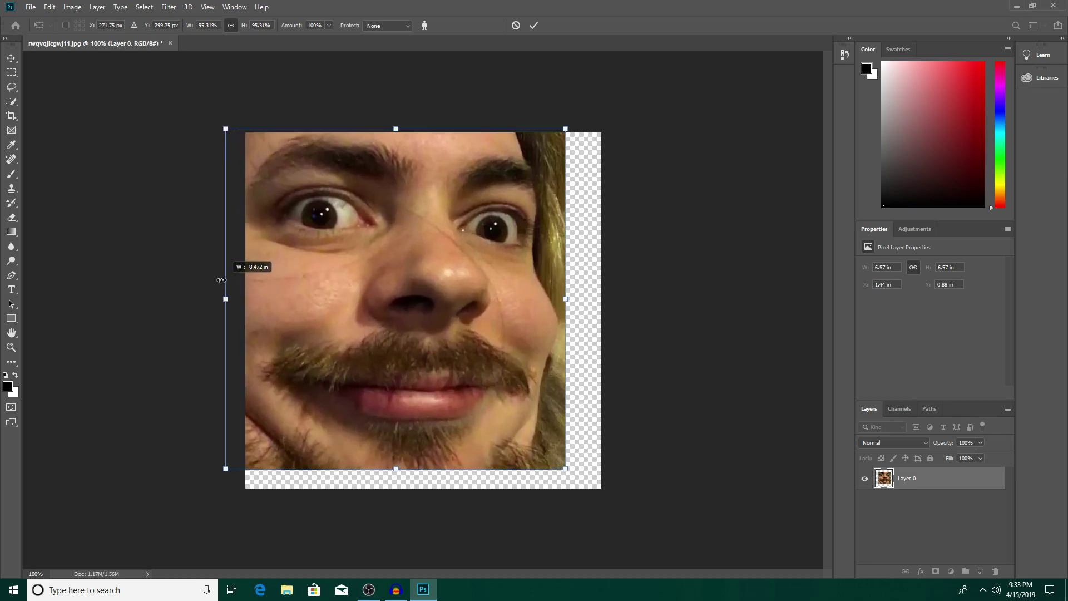
pyautogui.moveTo(234, 283)
pyautogui.mouseDown()
pyautogui.moveTo(393, 274)
pyautogui.moveTo(364, 276)
pyautogui.mouseUp()
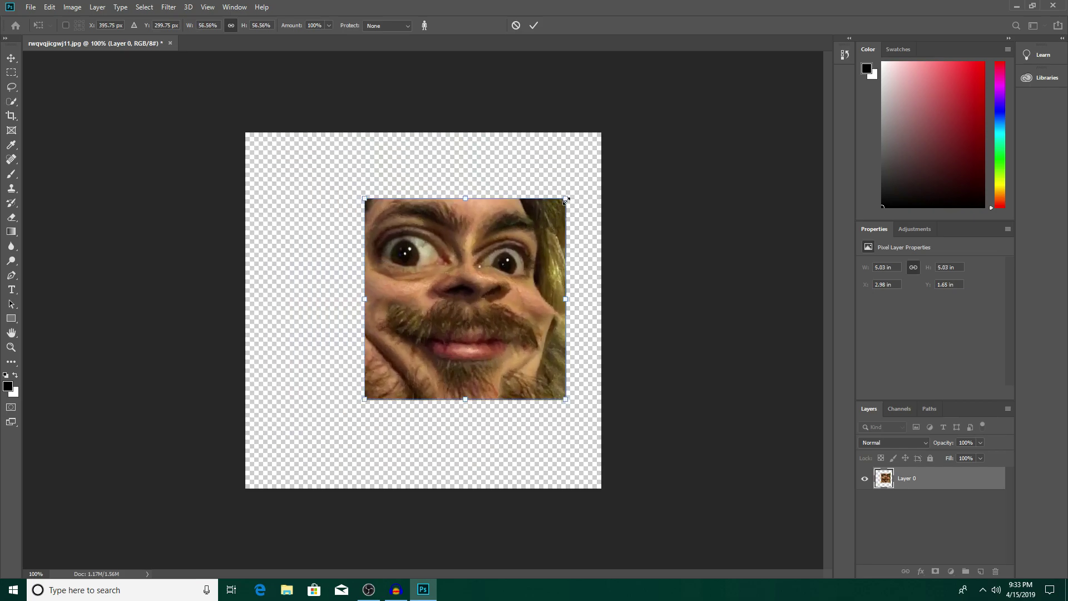
pyautogui.moveTo(567, 199); pyautogui.dragTo(582, 166)
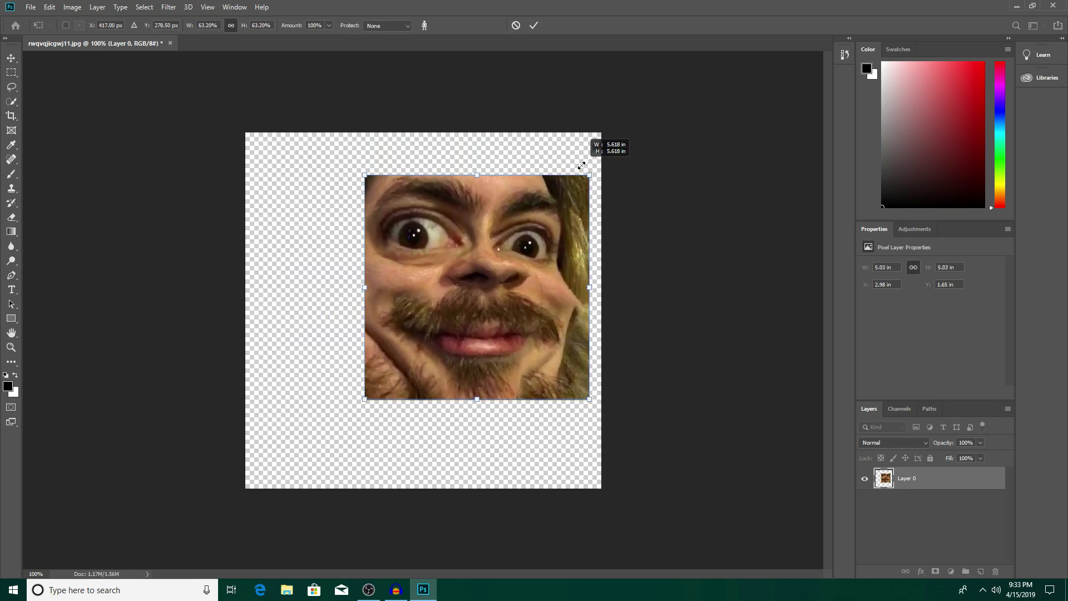
pyautogui.moveTo(486, 304); pyautogui.dragTo(433, 326)
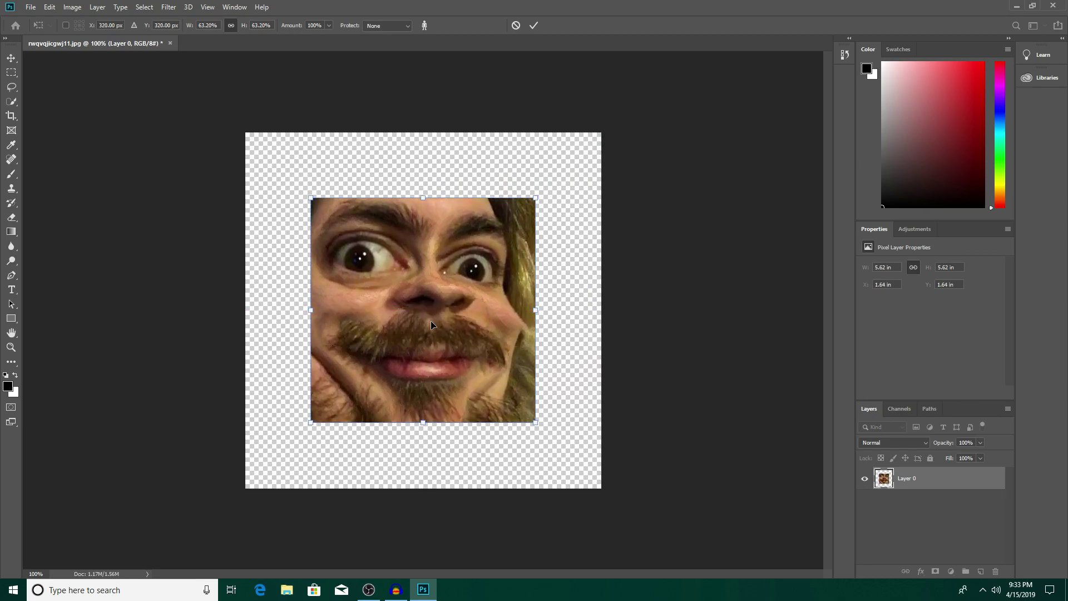
# Step: Apply the scaling, save the face to the Desktop as PNG 'reeeeeeee', and close the document
pyautogui.click(30, 7)
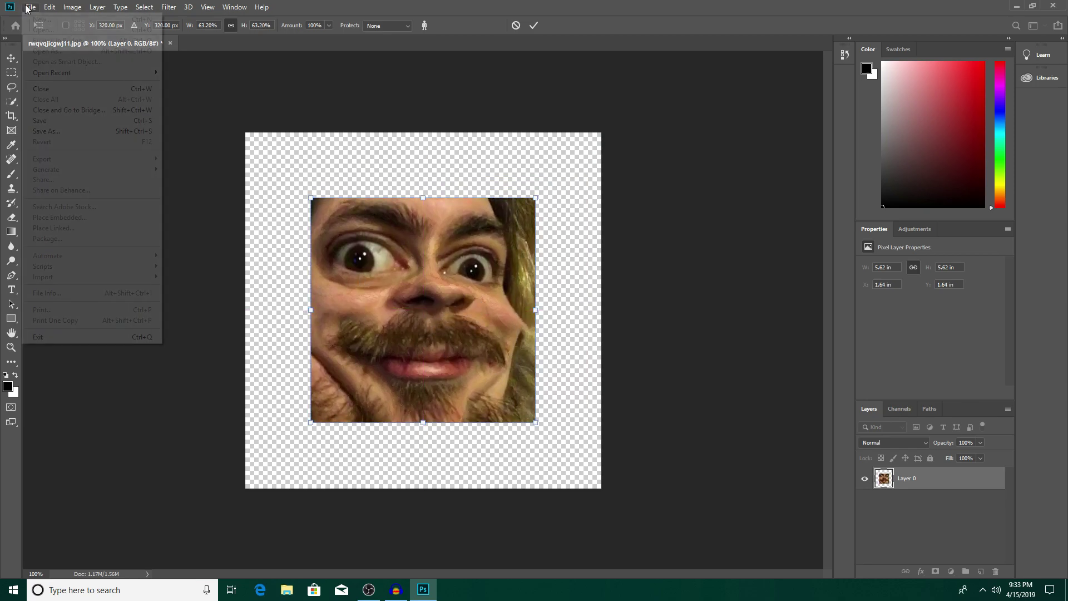
pyautogui.click(48, 134)
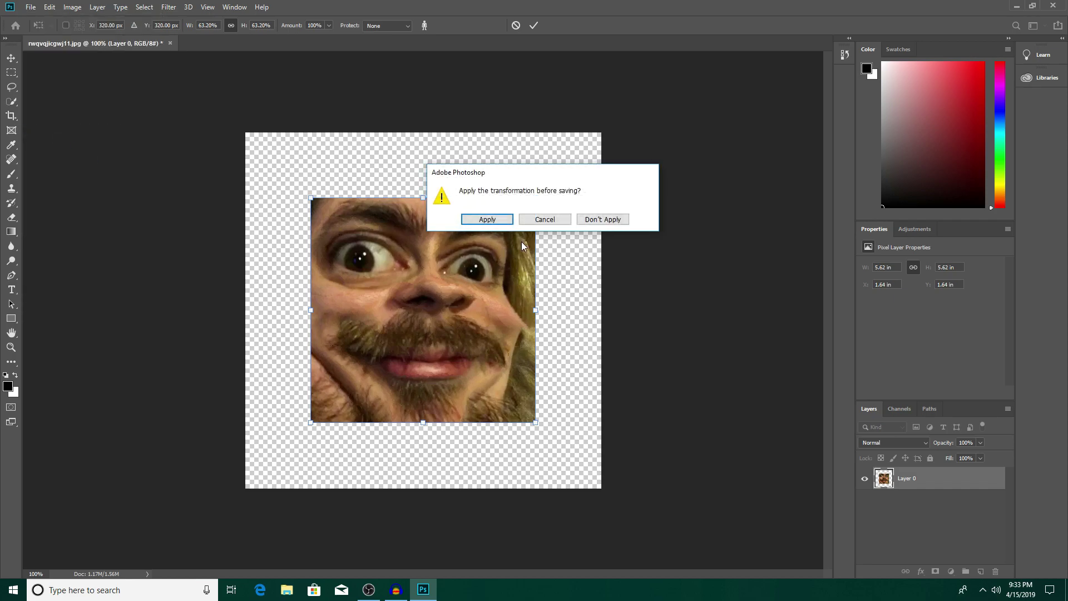
pyautogui.click(494, 221)
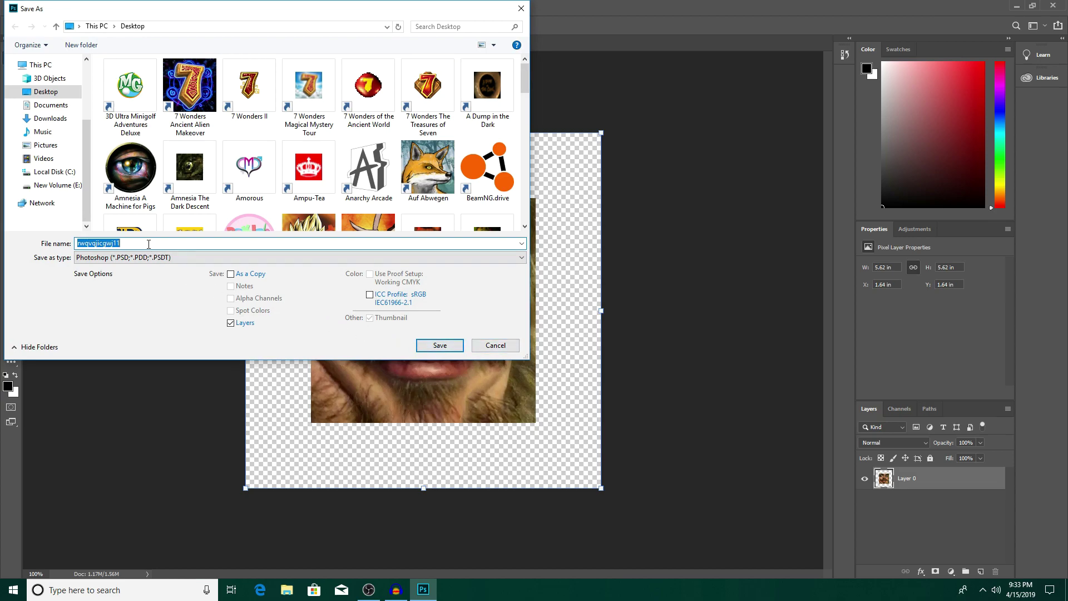
pyautogui.write('reeeeeeee')
pyautogui.click(136, 258)
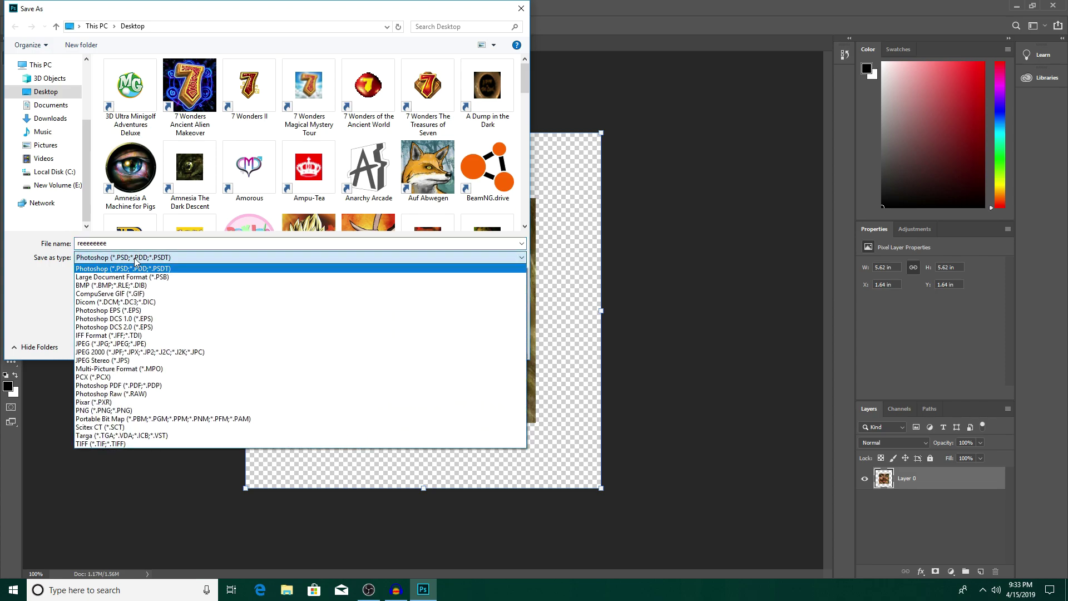
pyautogui.click(114, 411)
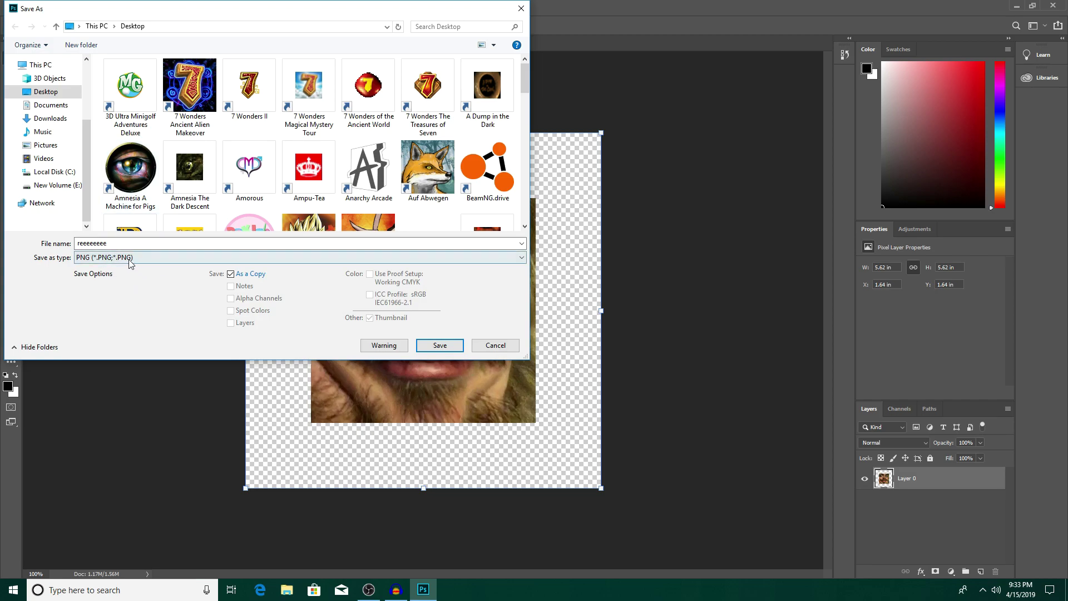
pyautogui.click(439, 345)
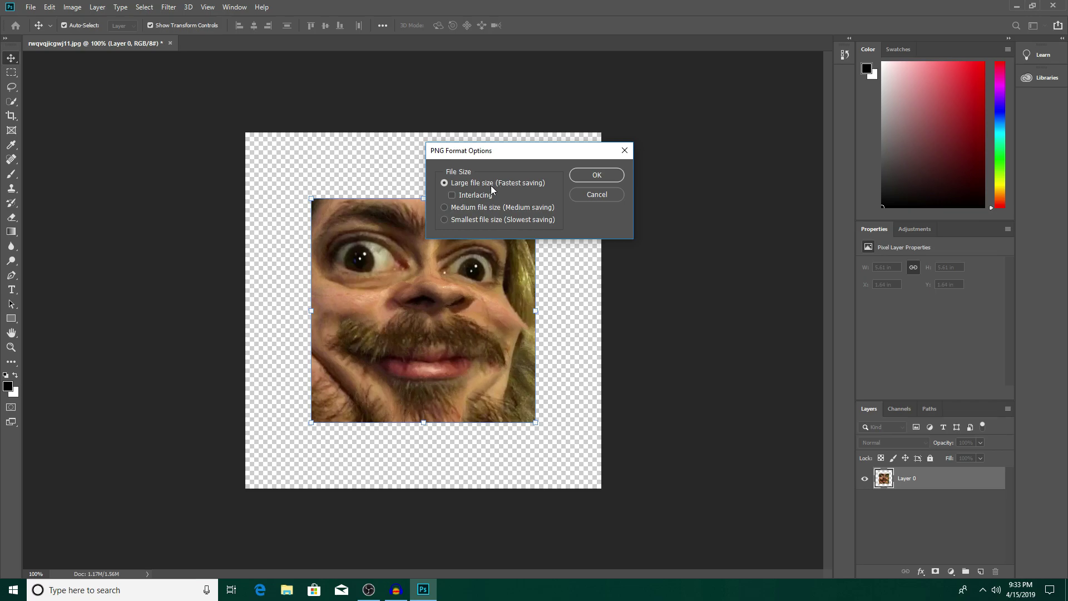
pyautogui.click(594, 179)
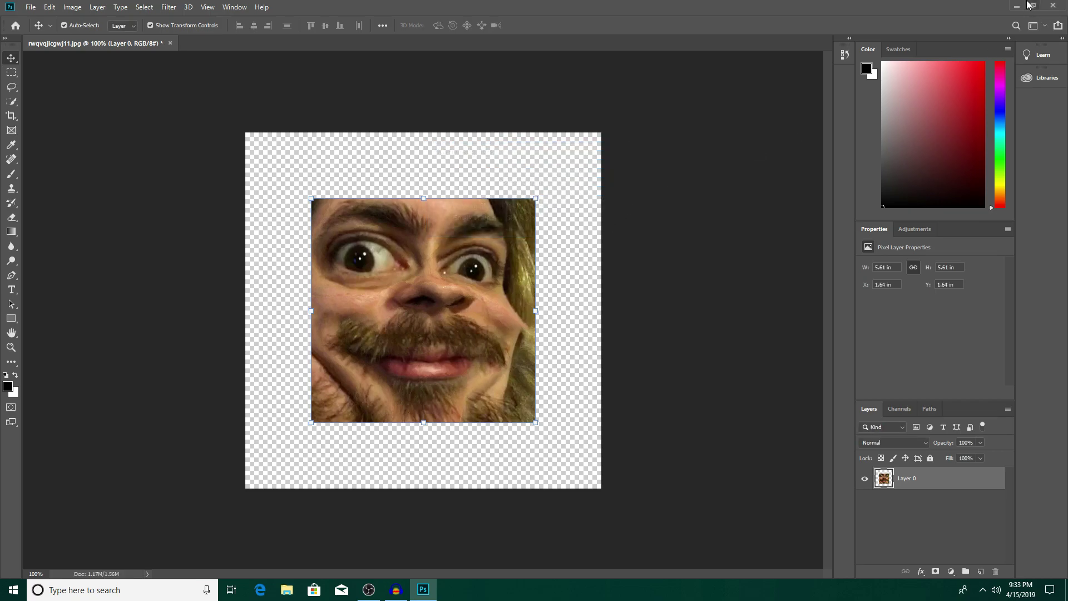
pyautogui.click(1053, 6)
pyautogui.click(526, 219)
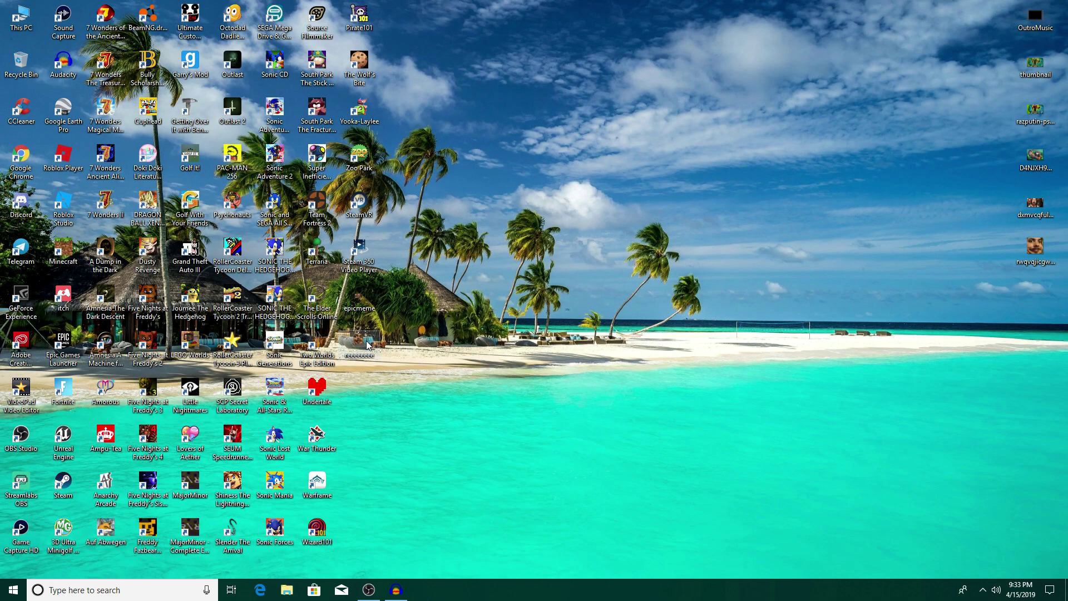
# Step: Open the reeeeeeee PNG from the desktop in Windows Photos and show its Edit & Create options
pyautogui.doubleClick(367, 341)
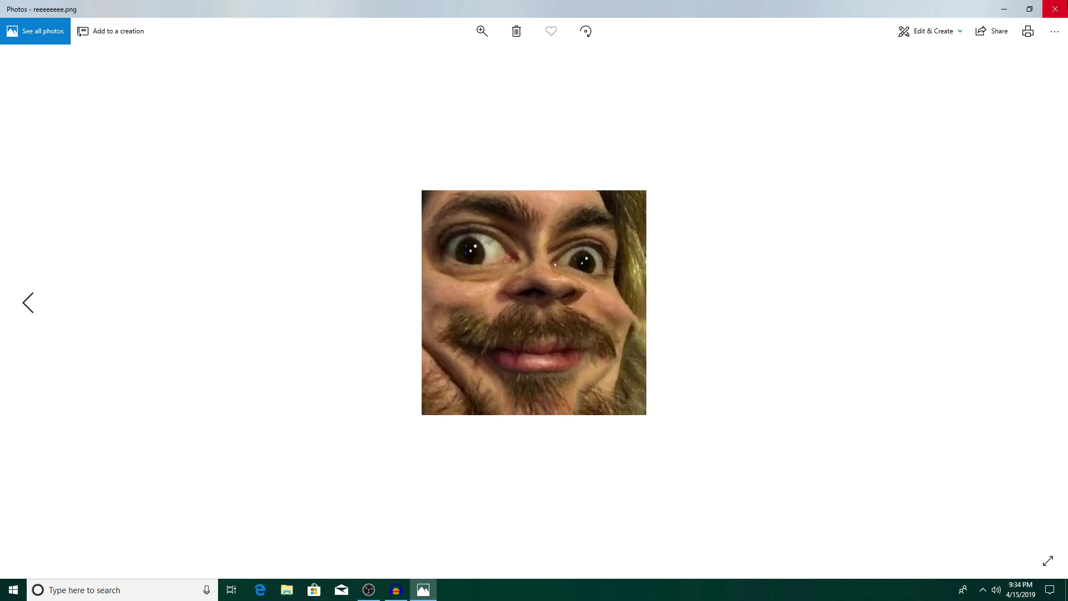
pyautogui.click(957, 37)
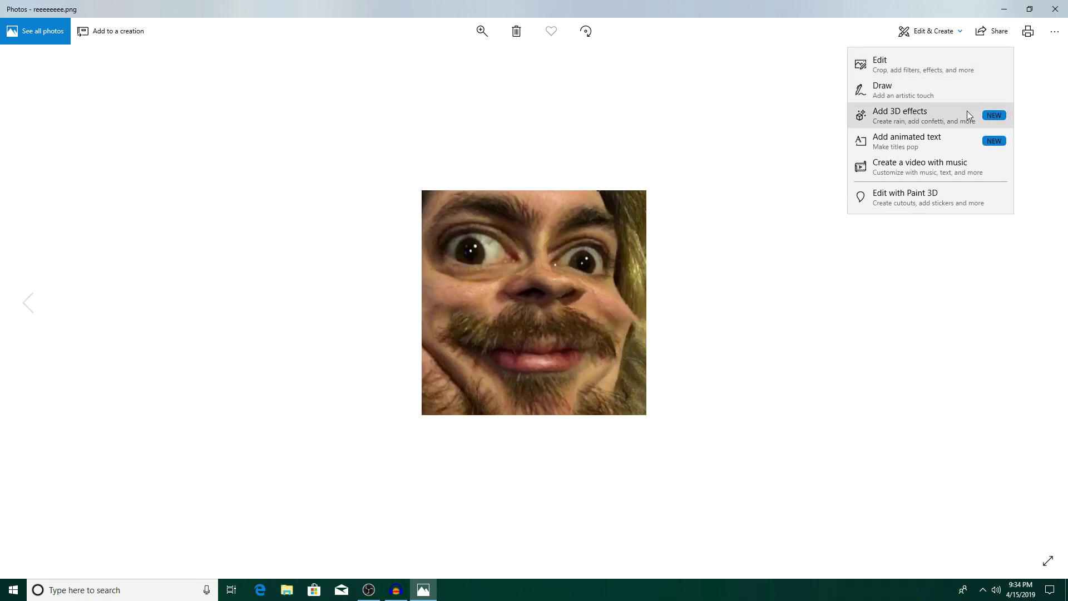
# Step: Try the Balloons and Autumn leaves 3D effects on the face, removing each afterwards
pyautogui.click(947, 115)
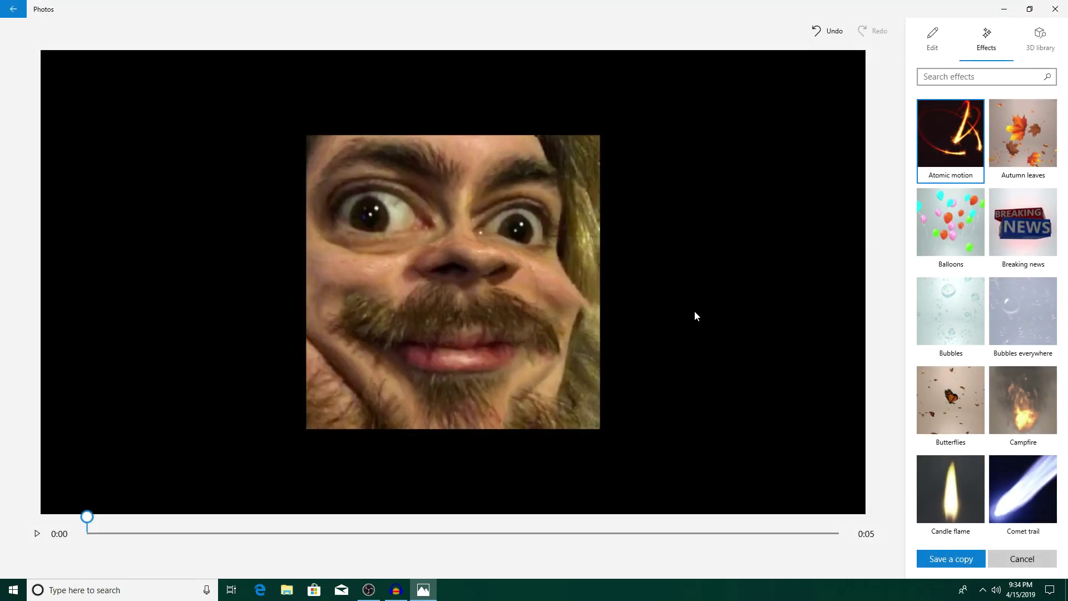
pyautogui.click(961, 211)
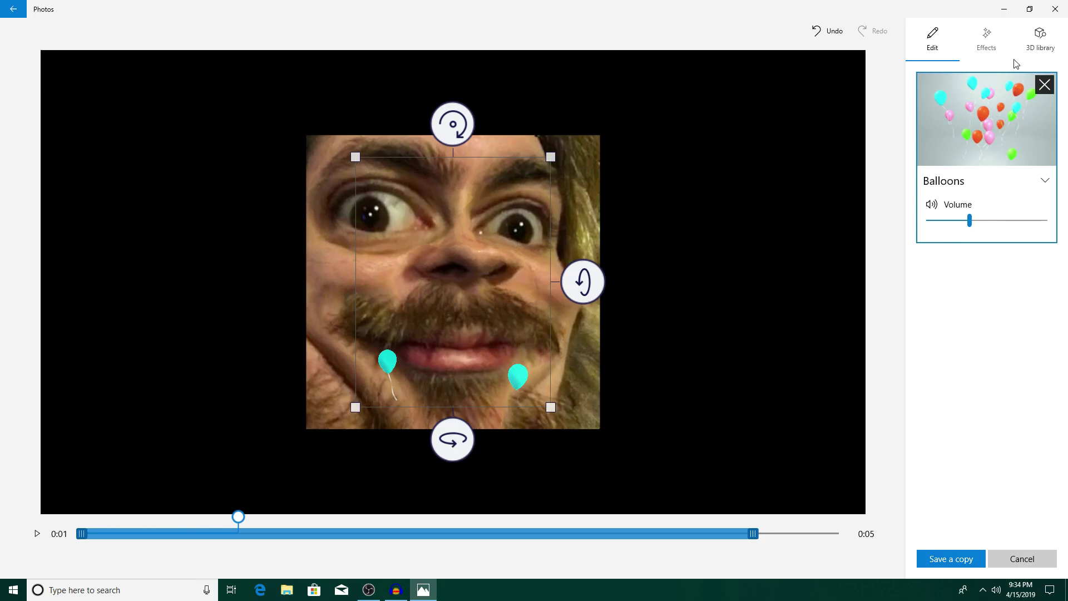
pyautogui.click(1045, 84)
pyautogui.click(986, 37)
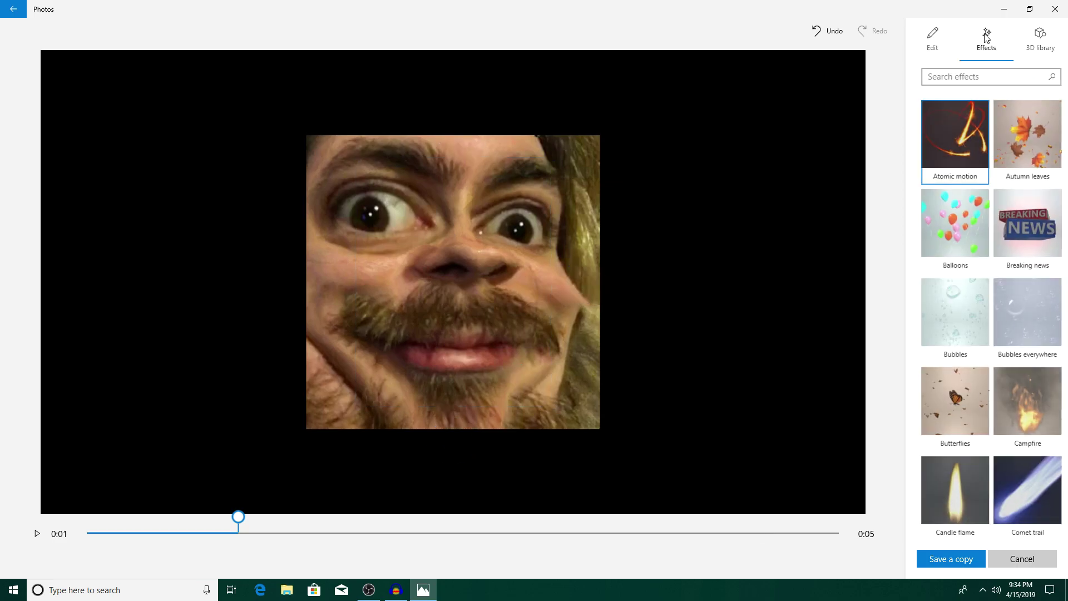
pyautogui.click(1023, 154)
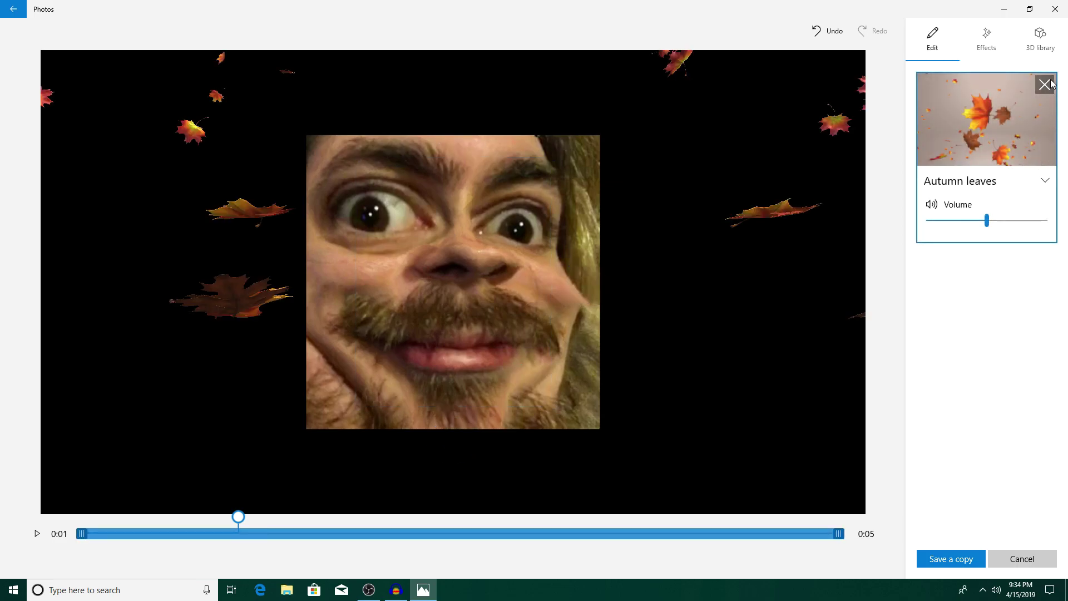
pyautogui.click(1044, 84)
# Step: Apply the Bubbles effect to the face, then close Windows Photos
pyautogui.click(993, 46)
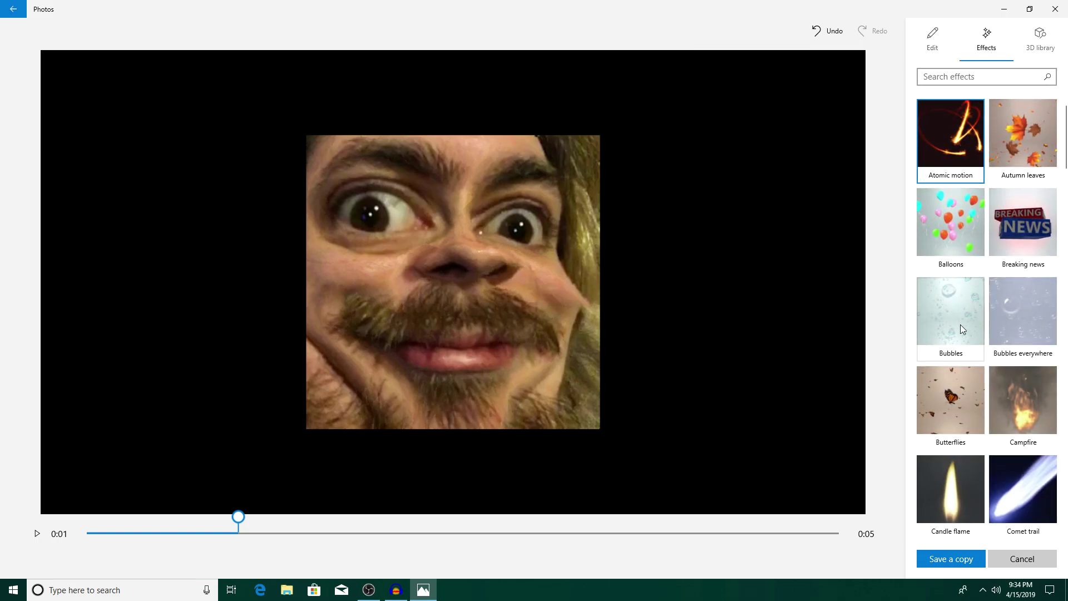
pyautogui.scroll(-2, 950, 291)
pyautogui.click(949, 291)
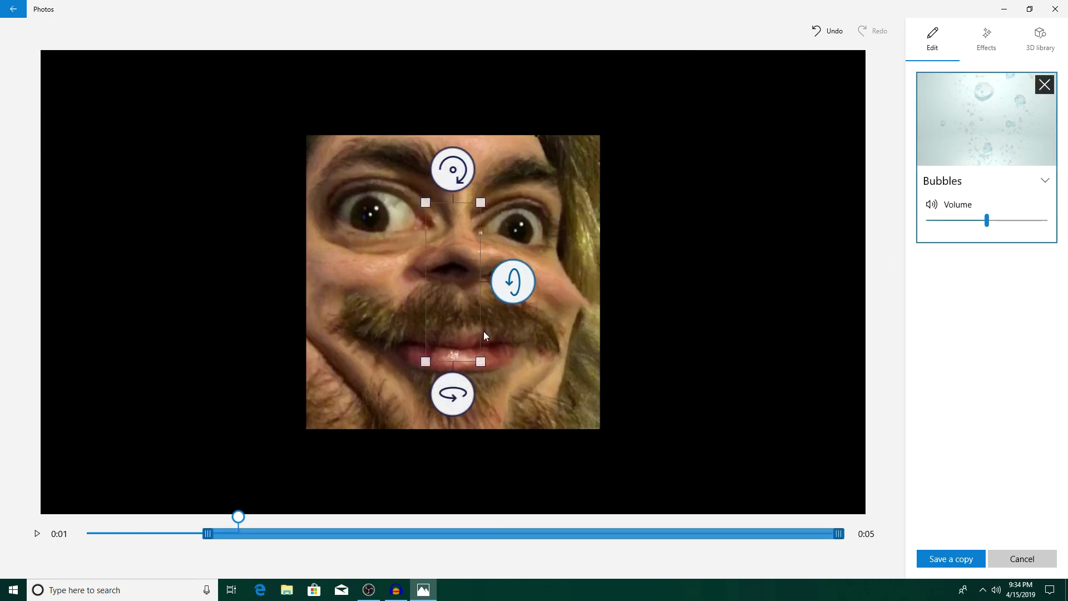
pyautogui.click(1055, 8)
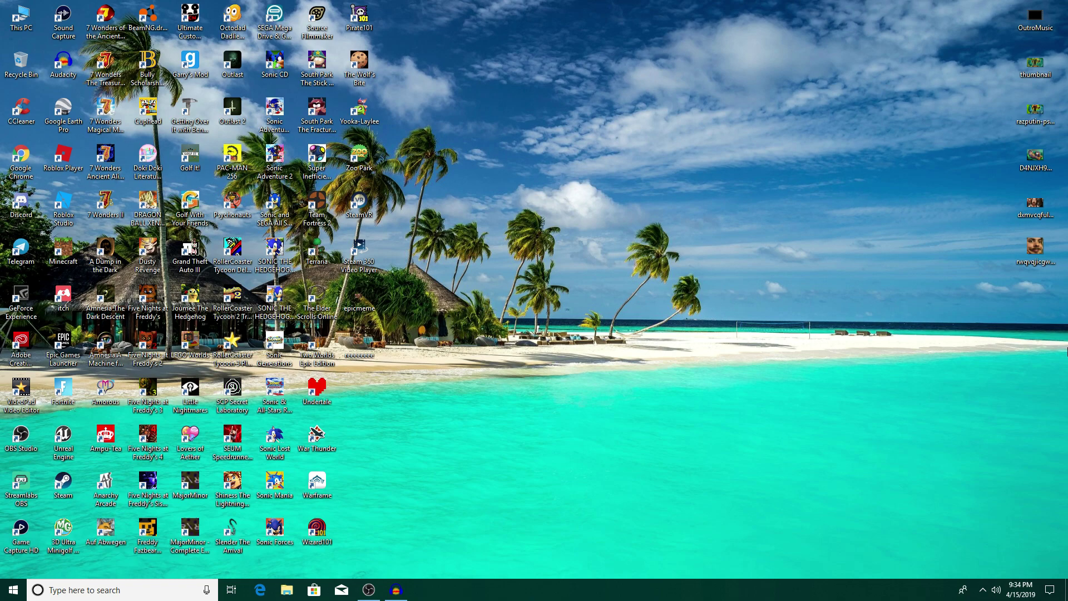
pyautogui.click(1020, 590)
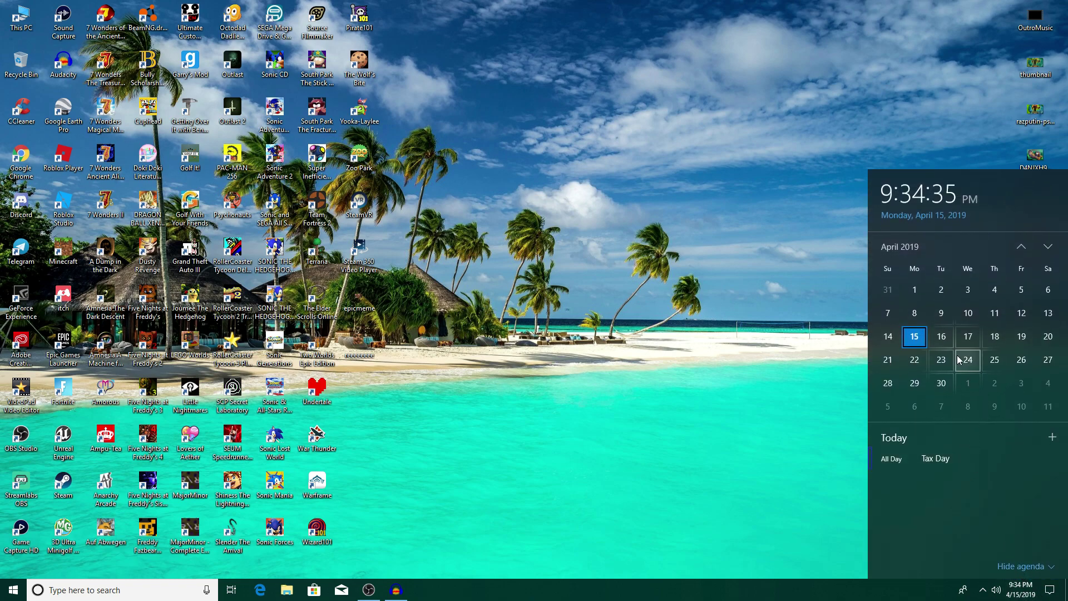
pyautogui.click(817, 340)
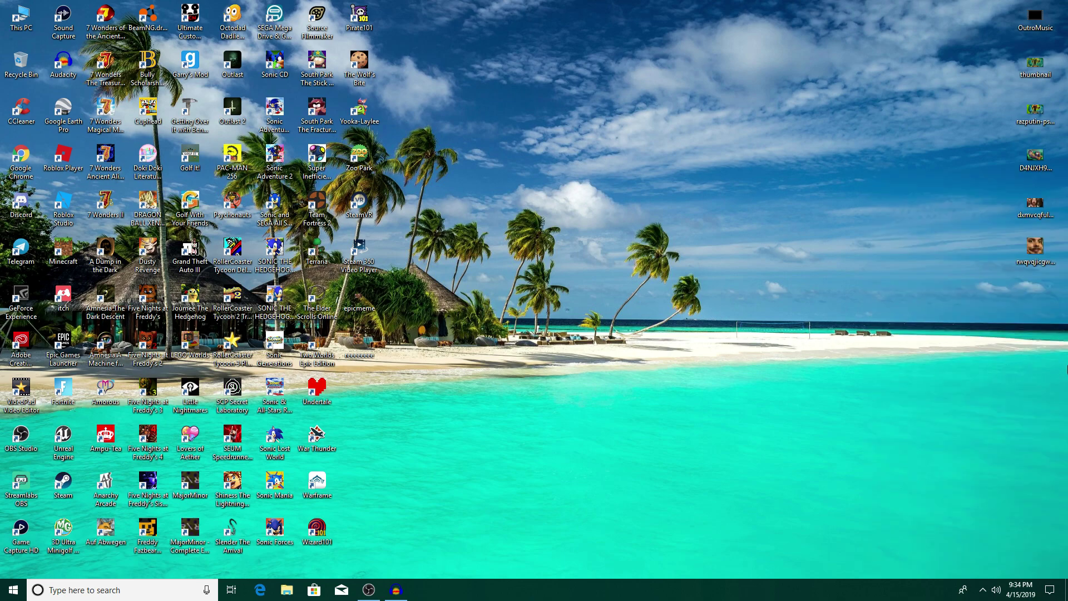